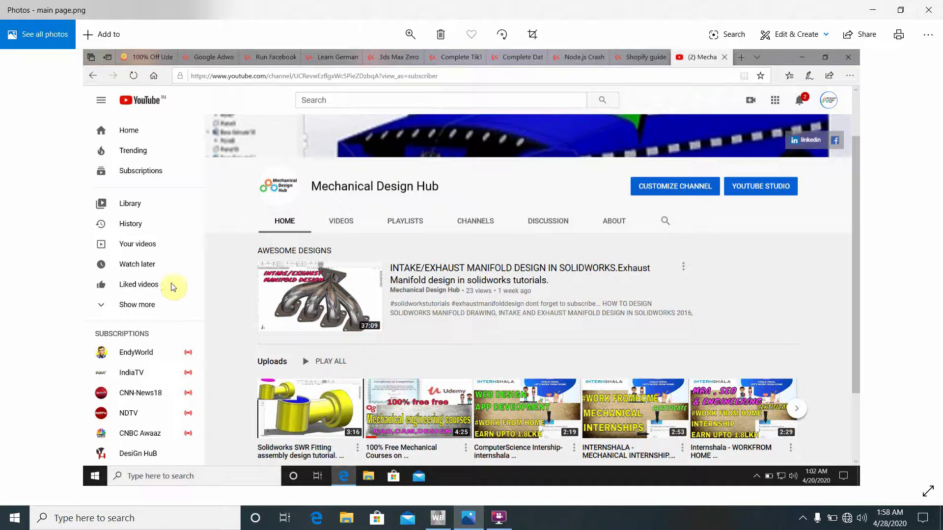
# Switch to ANSYS Workbench and add a Static Structural analysis system to the project schematic.
pyautogui.click(438, 518)
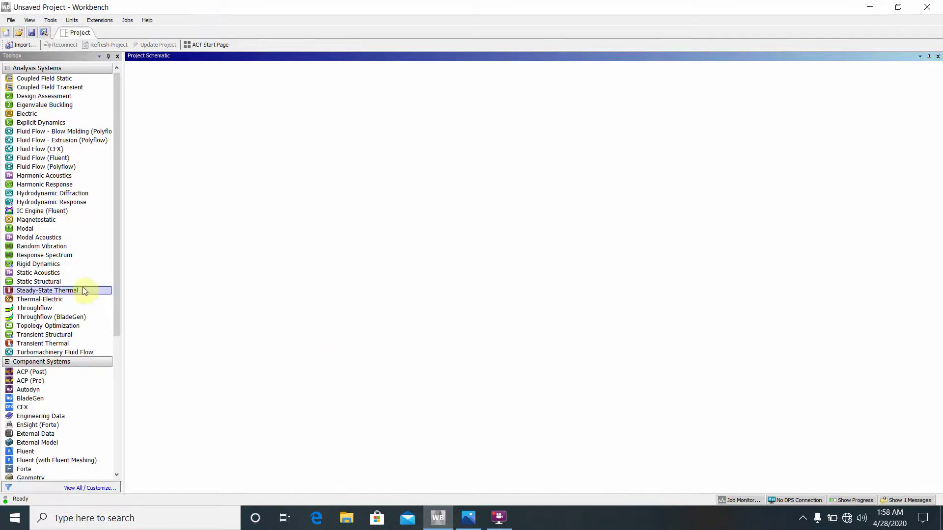
pyautogui.click(30, 284)
pyautogui.doubleClick(37, 282)
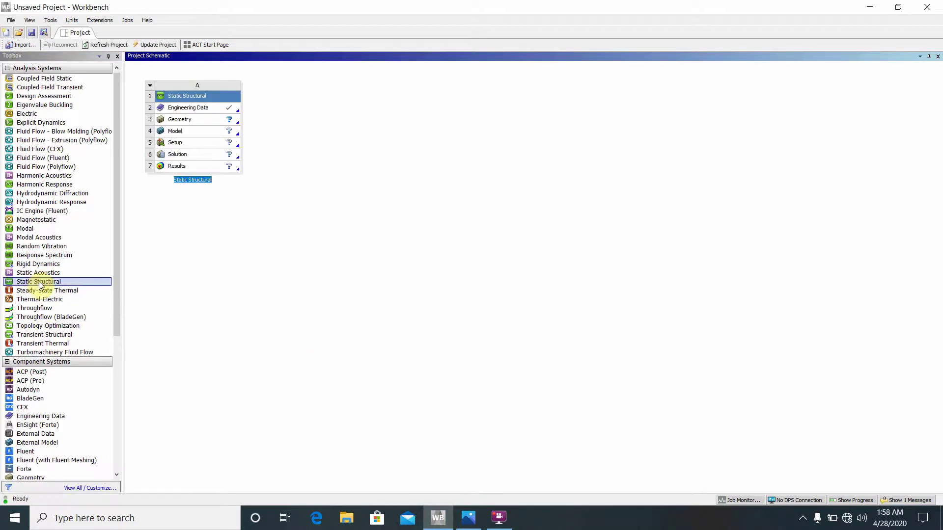
# Add Polyethylene from the General Materials data source to the Static Structural system's engineering data.
pyautogui.doubleClick(195, 109)
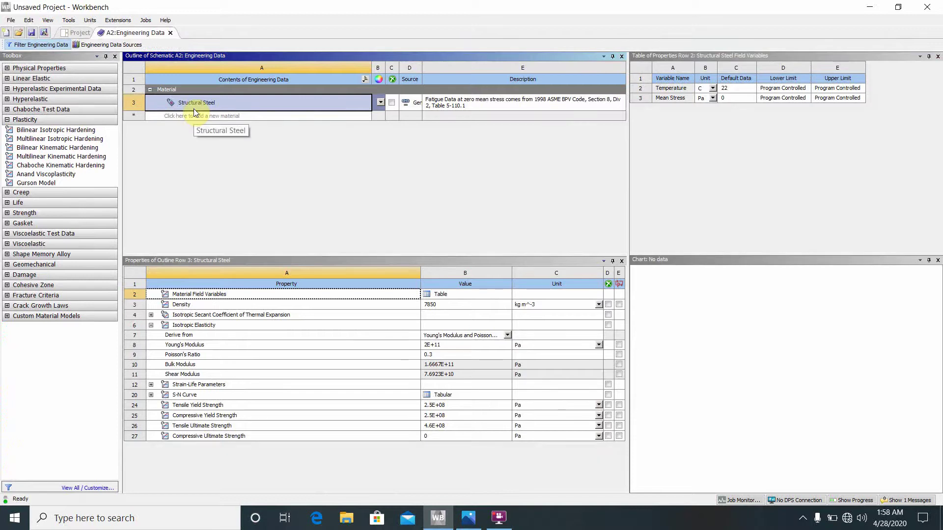
pyautogui.click(94, 45)
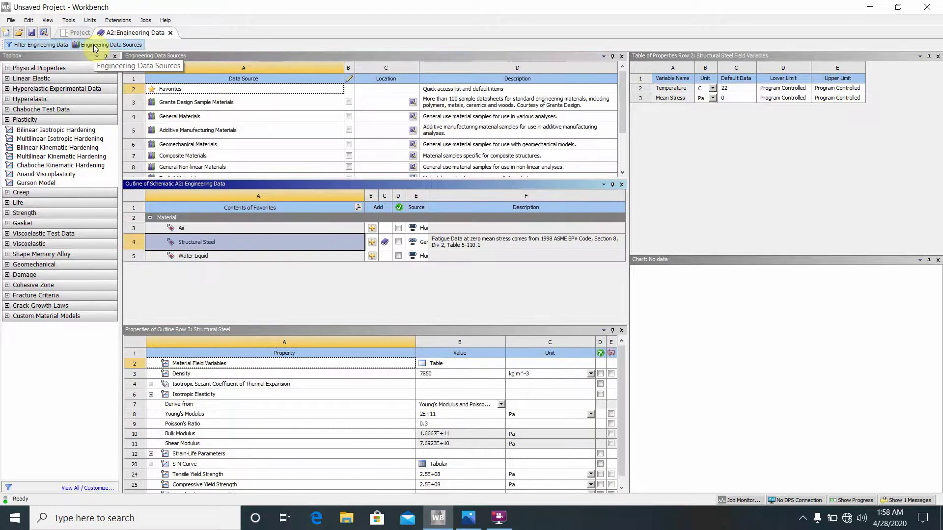
pyautogui.click(188, 118)
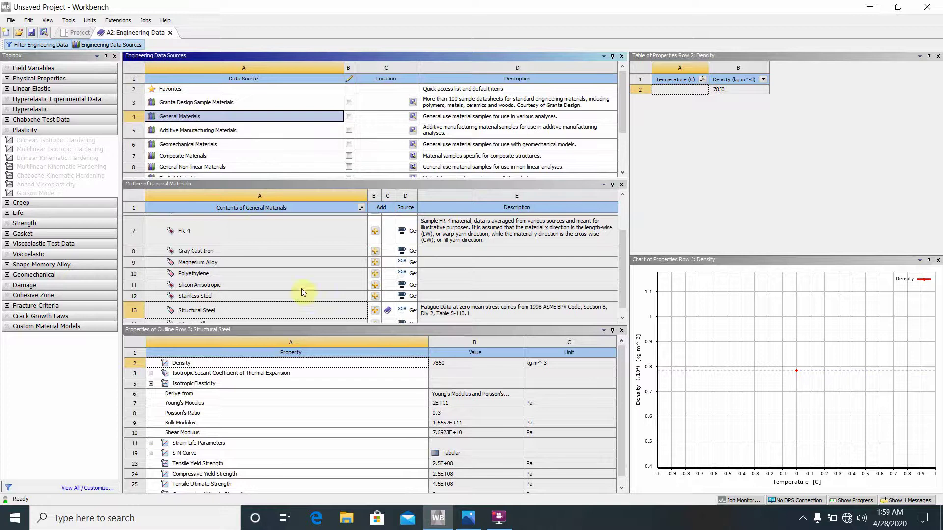
pyautogui.click(374, 273)
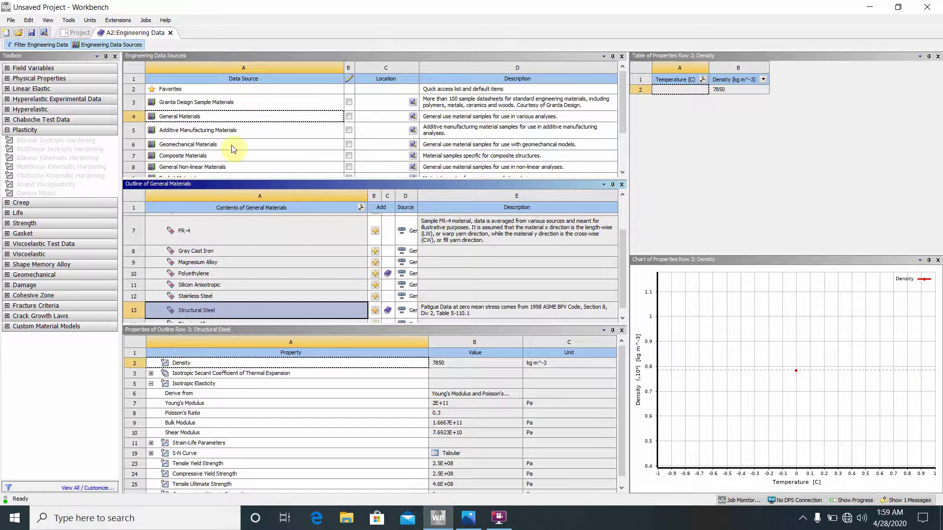
pyautogui.click(114, 44)
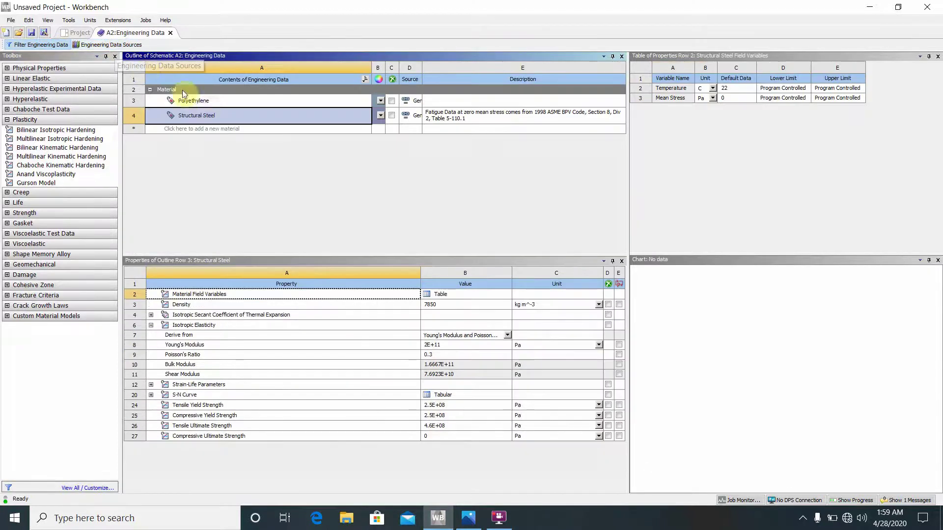
# Set Polyethylene's Young's Modulus to 2E+8 MPa and close the engineering data.
pyautogui.click(204, 100)
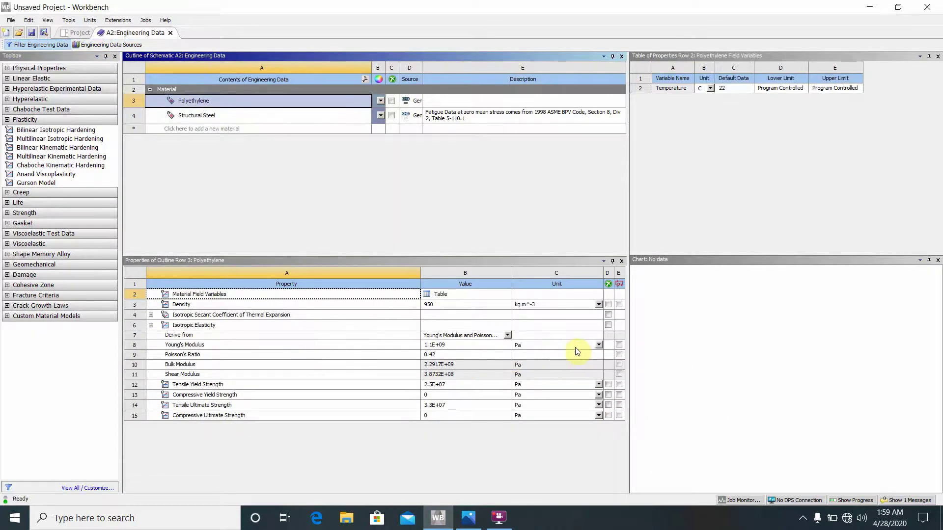
pyautogui.click(598, 345)
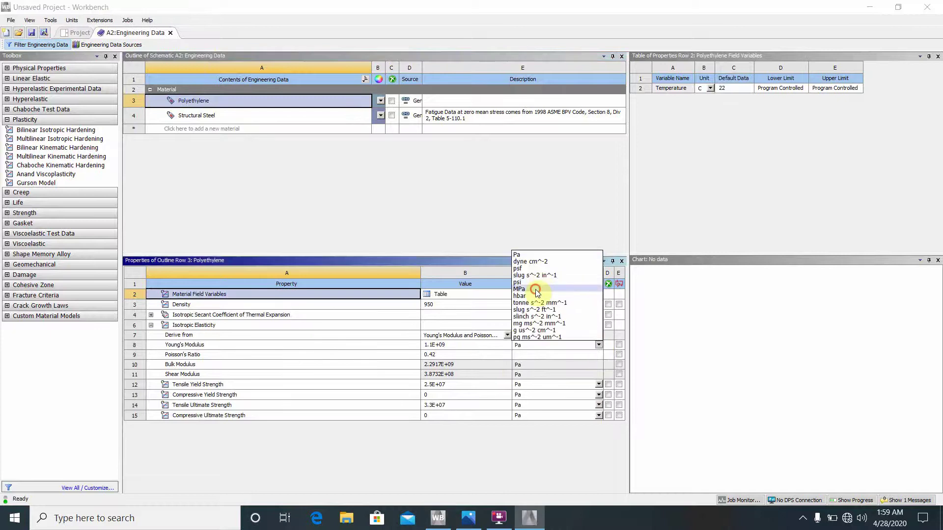
pyautogui.click(538, 289)
pyautogui.click(477, 344)
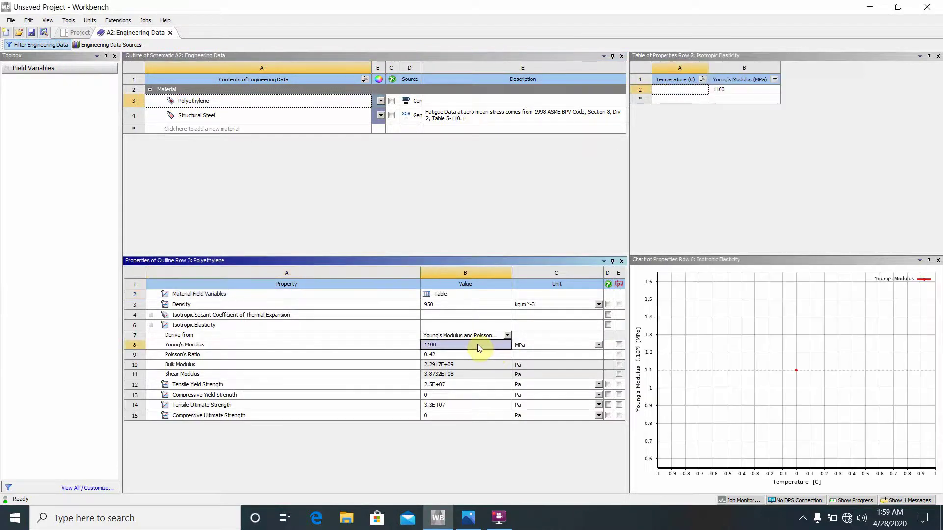
pyautogui.press('BackSpace')
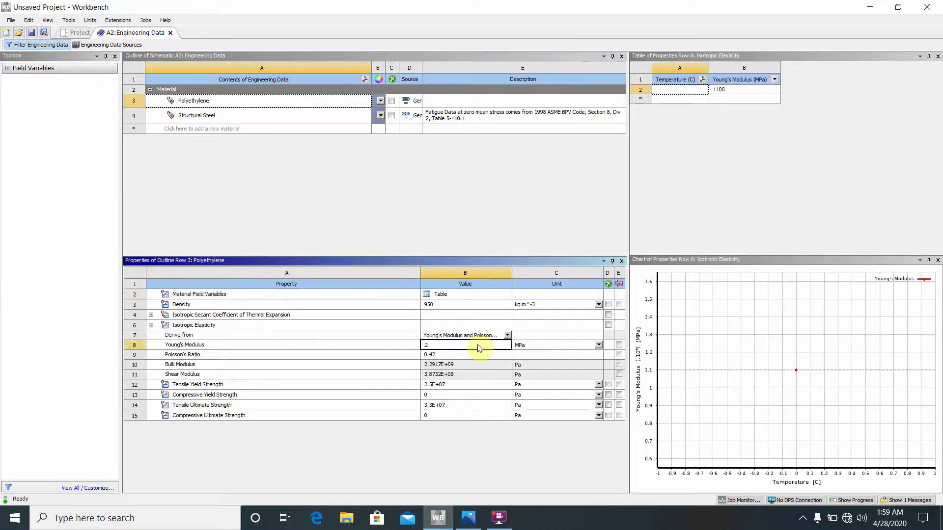
pyautogui.write('2e')
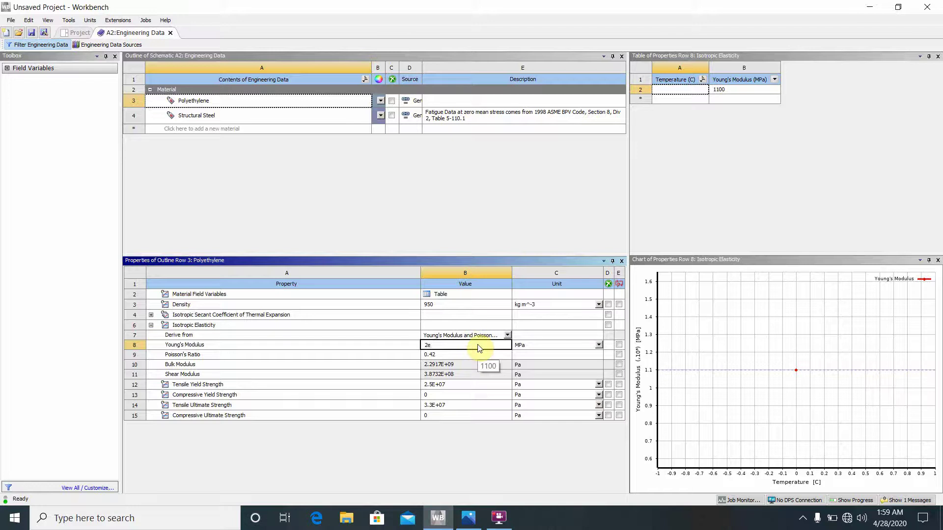
pyautogui.write('E+8')
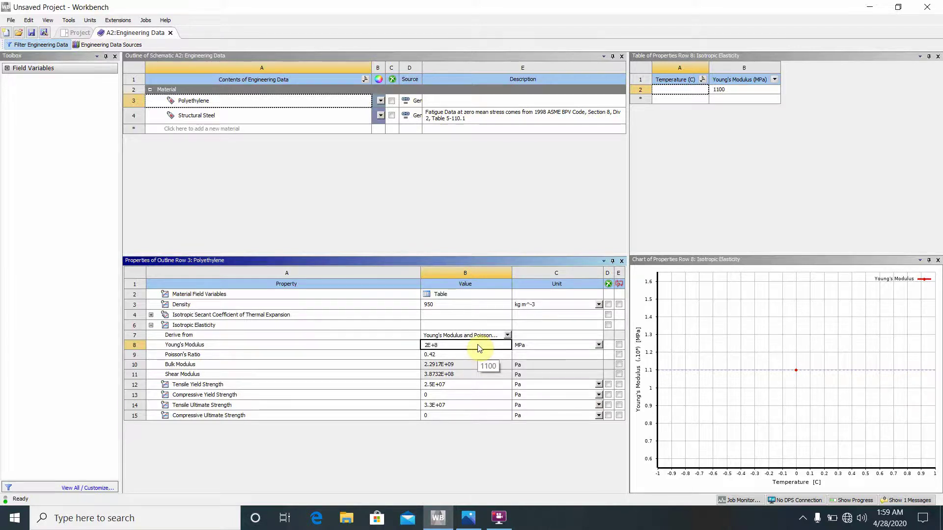
pyautogui.click(453, 224)
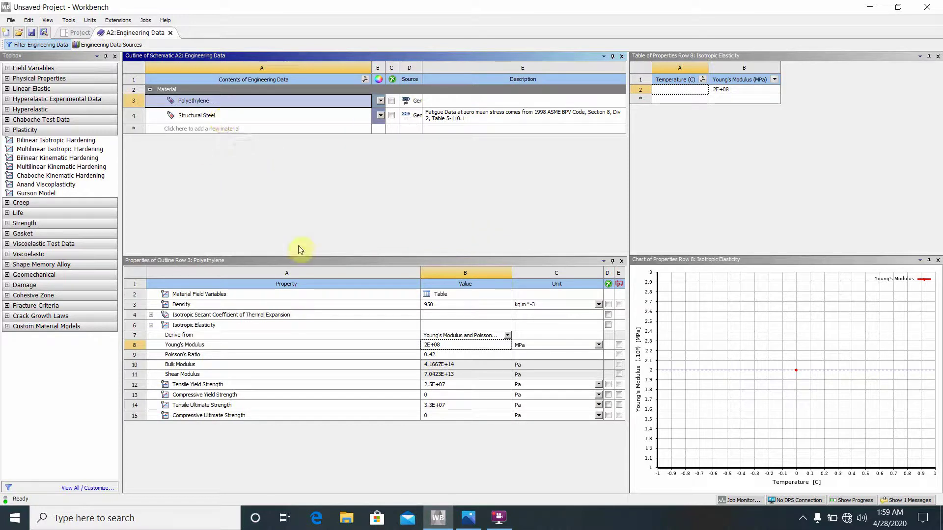
pyautogui.click(170, 33)
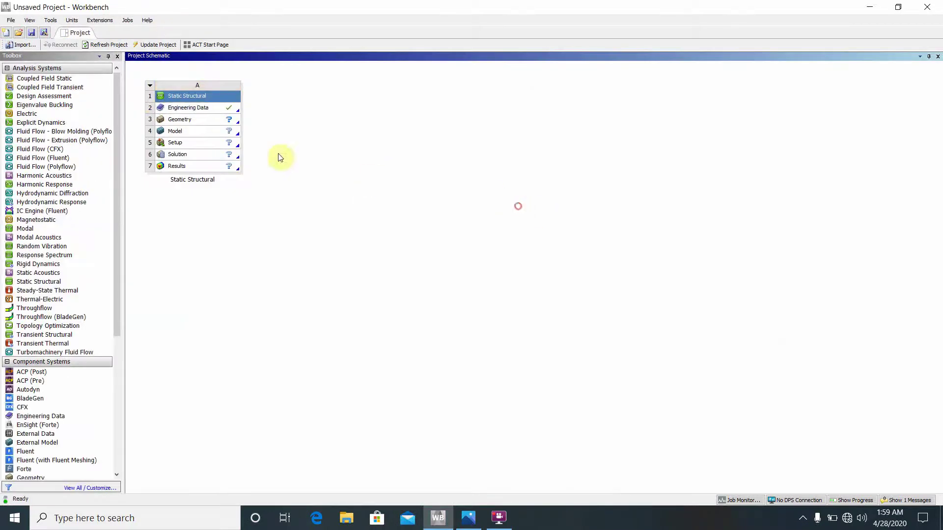
# Create a new DesignModeler geometry for the Static Structural system and set its length unit to millimetres.
pyautogui.rightClick(190, 121)
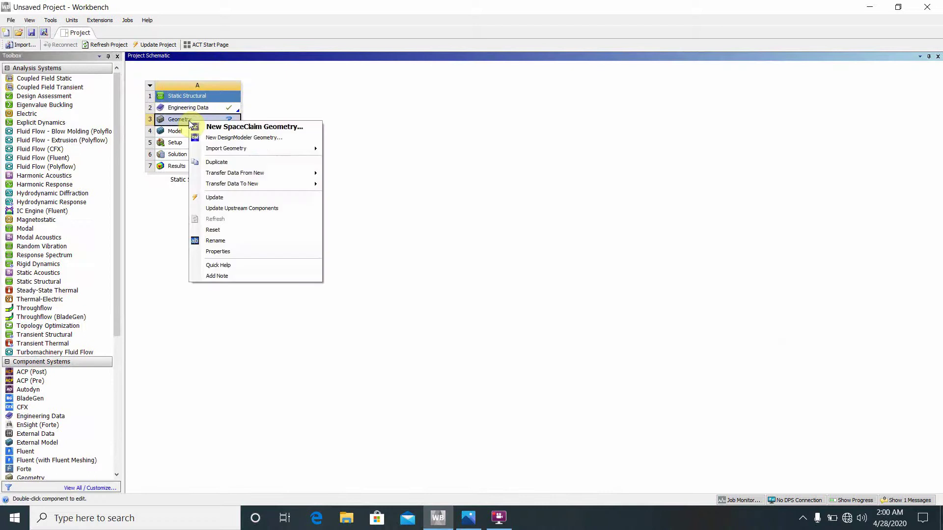
pyautogui.click(232, 139)
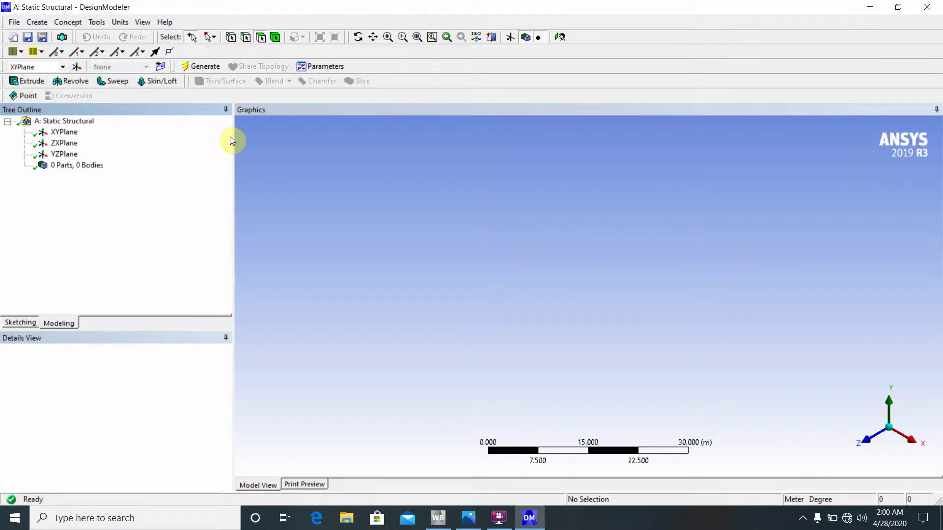
pyautogui.click(119, 23)
pyautogui.click(172, 62)
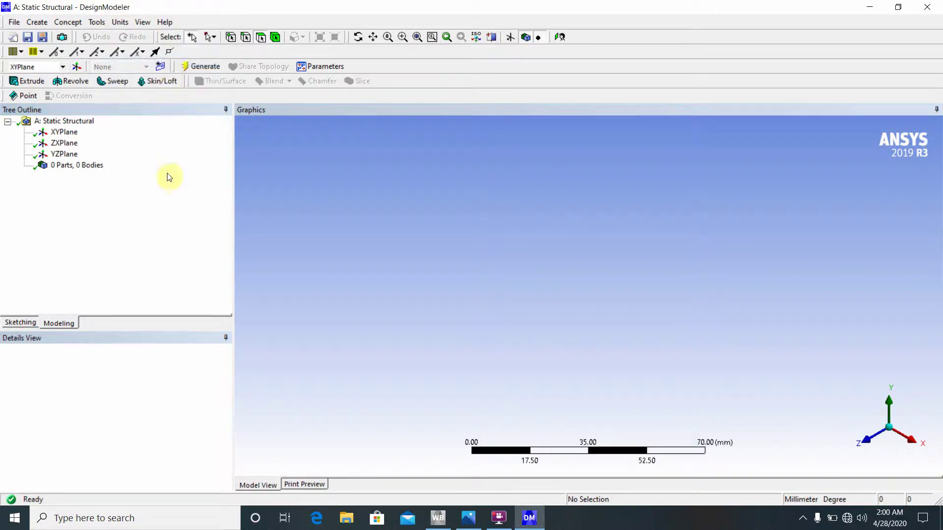
pyautogui.click(168, 177)
# Import the SOLIDWORKS assembly Assem1 as external geometry, generate it, and close DesignModeler.
pyautogui.click(14, 22)
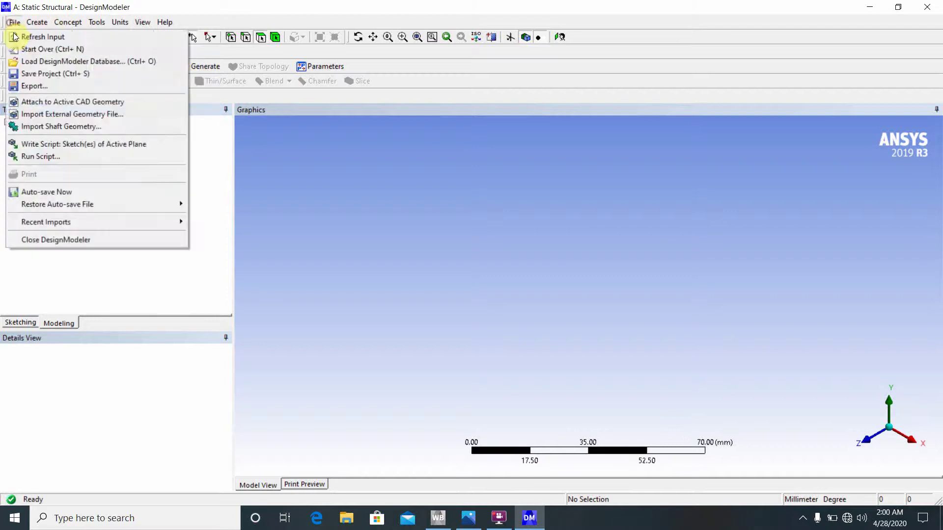
pyautogui.click(42, 116)
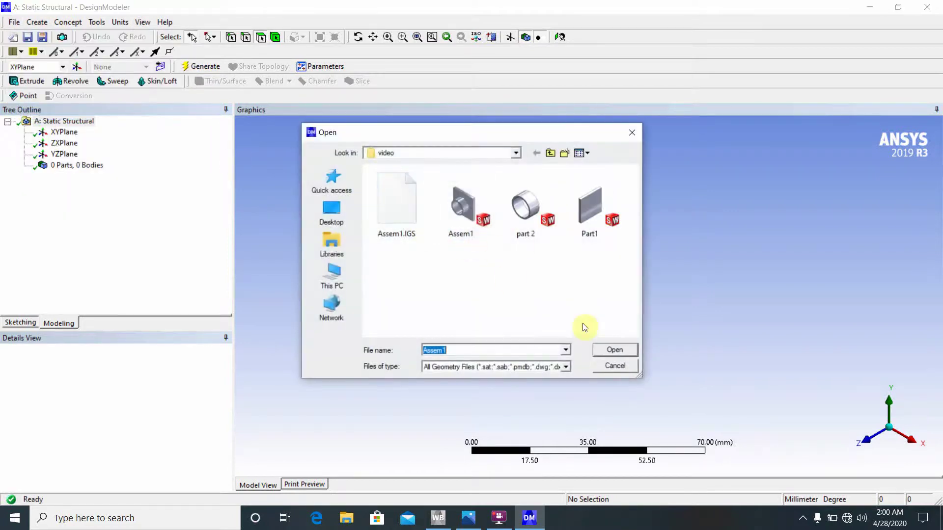
pyautogui.click(497, 289)
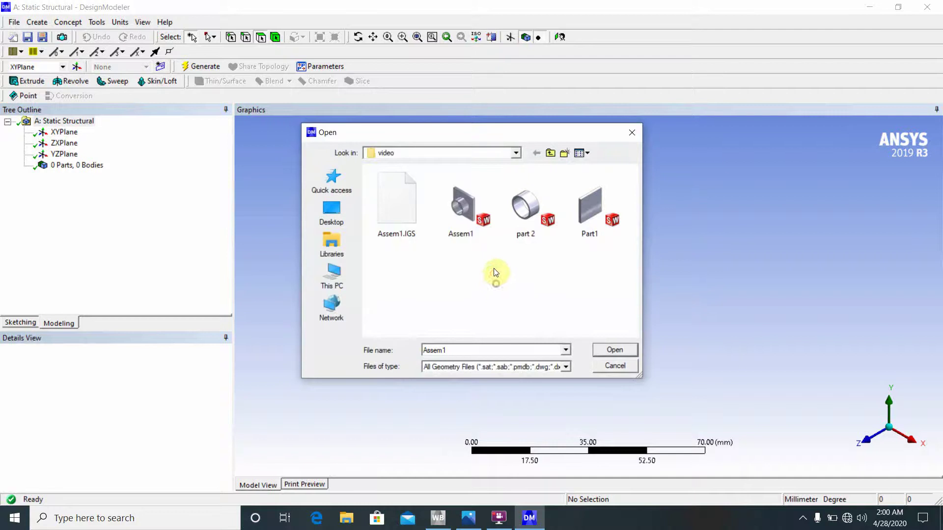
pyautogui.click(467, 227)
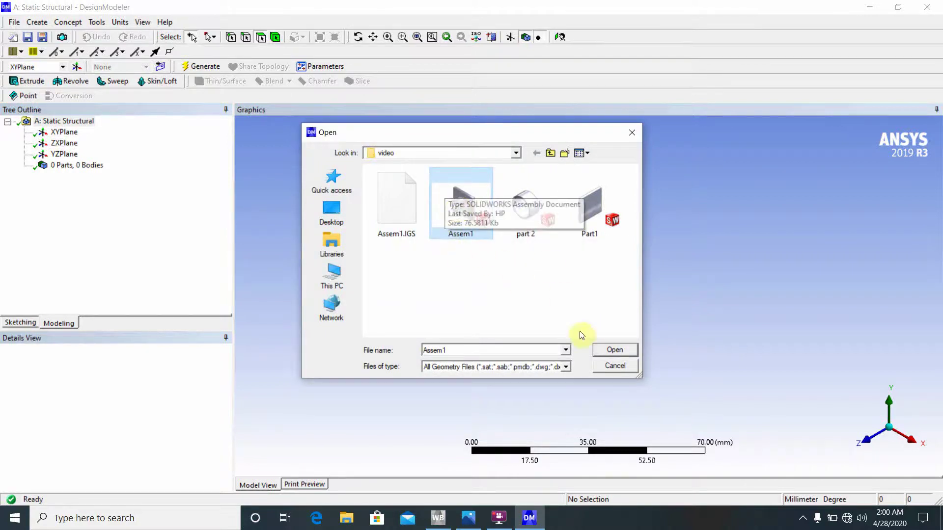
pyautogui.click(613, 350)
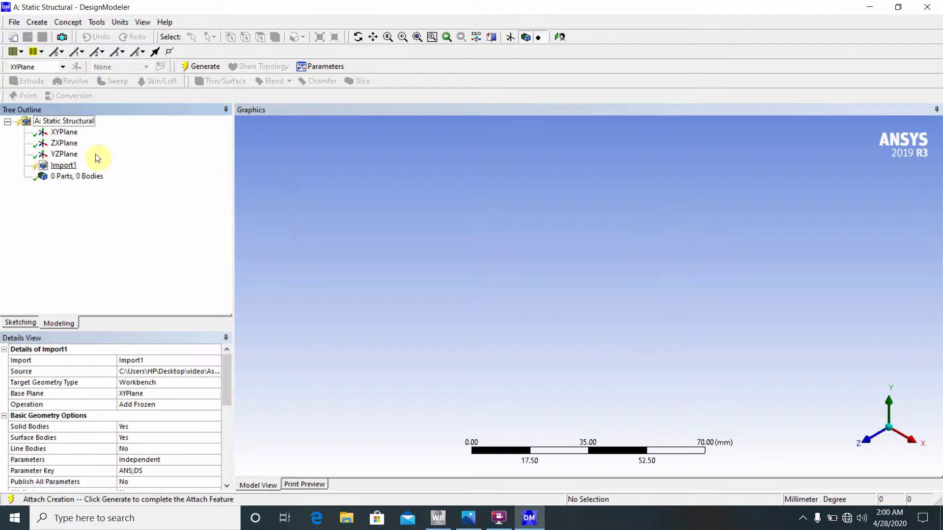
pyautogui.click(200, 68)
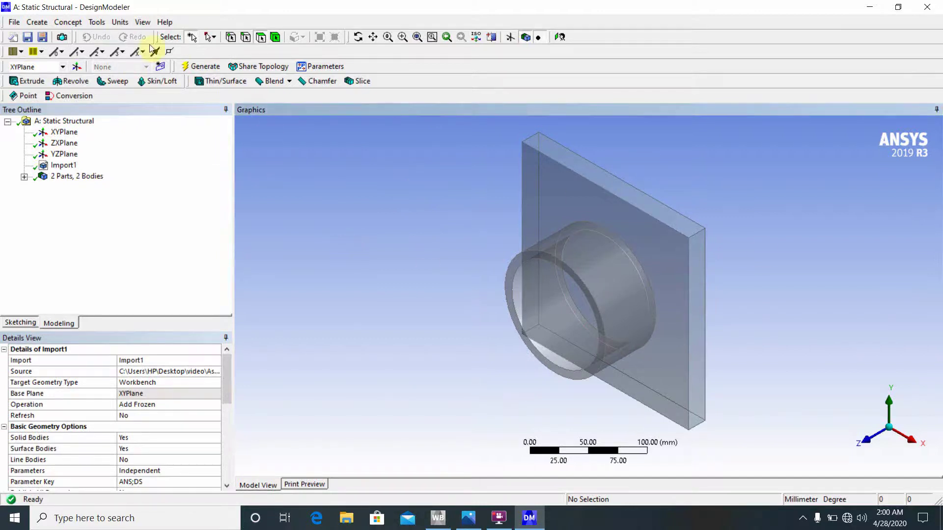
pyautogui.click(770, 171)
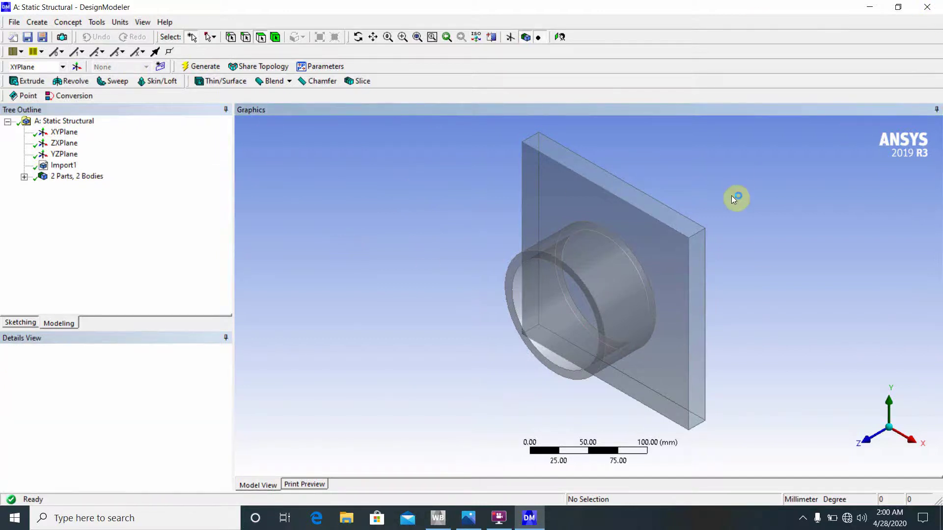
pyautogui.hotkey('alt', 'F4')
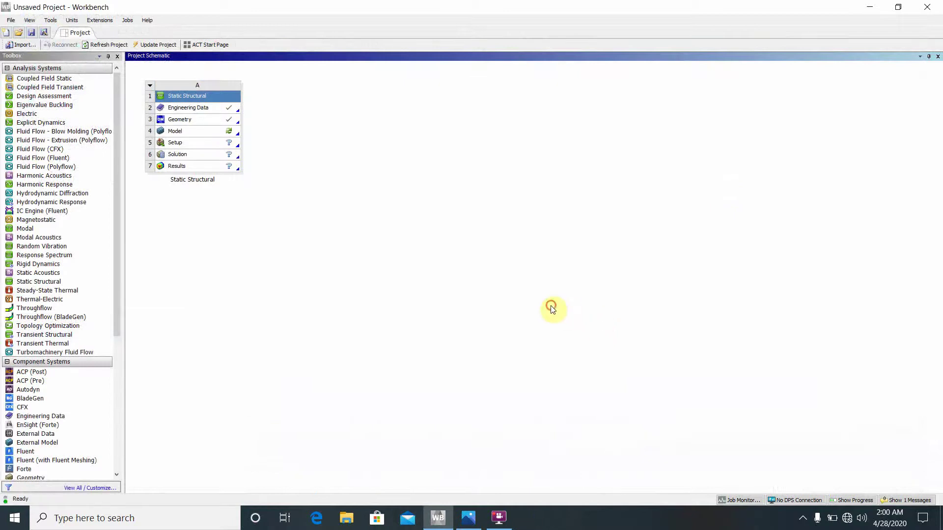
# Open the Static Structural system's model in ANSYS Mechanical and dismiss the usage tips.
pyautogui.doubleClick(177, 131)
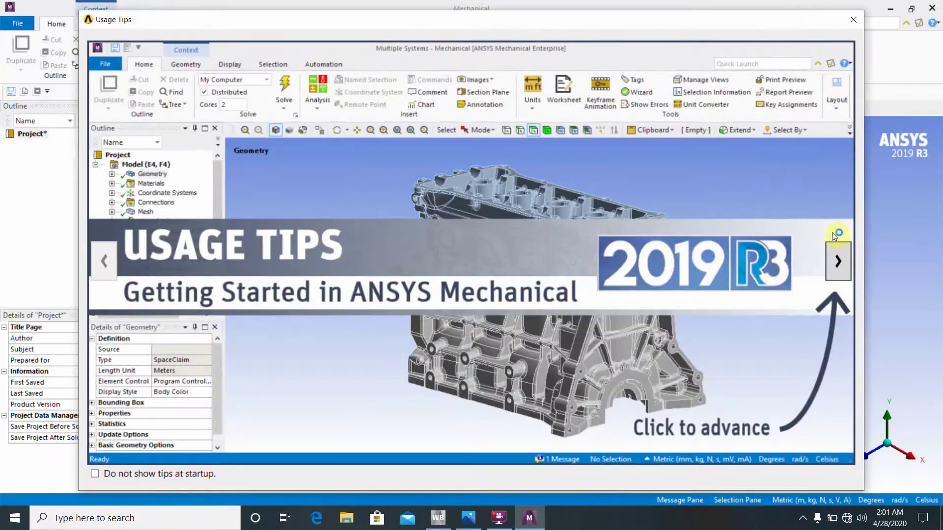
pyautogui.click(852, 21)
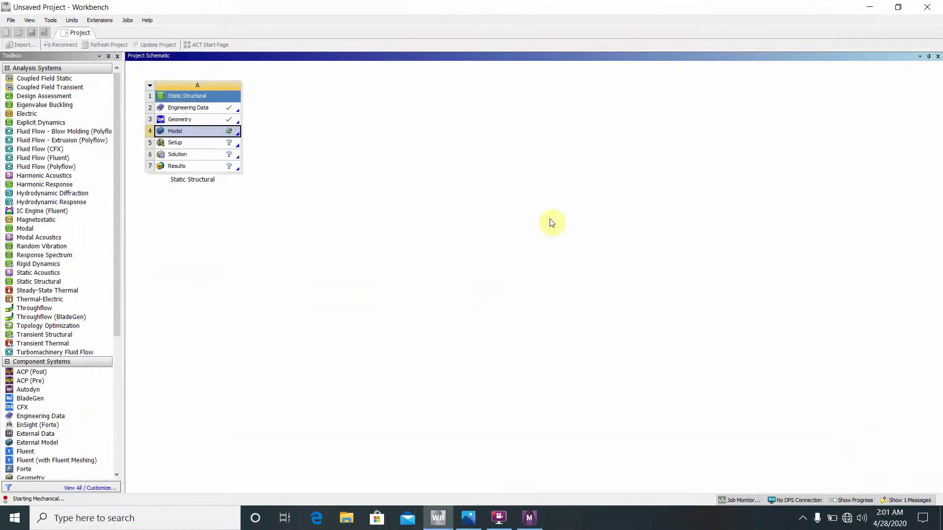
pyautogui.moveTo(530, 514)
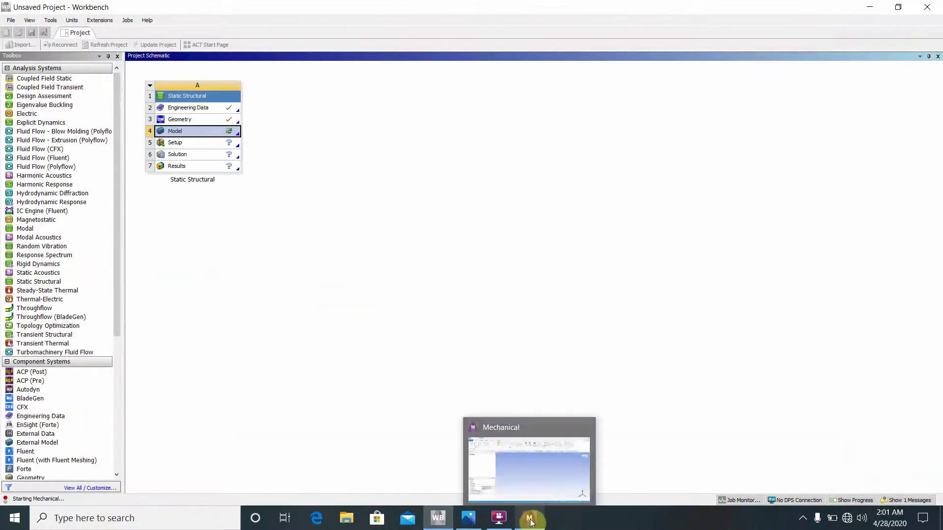
pyautogui.click(494, 458)
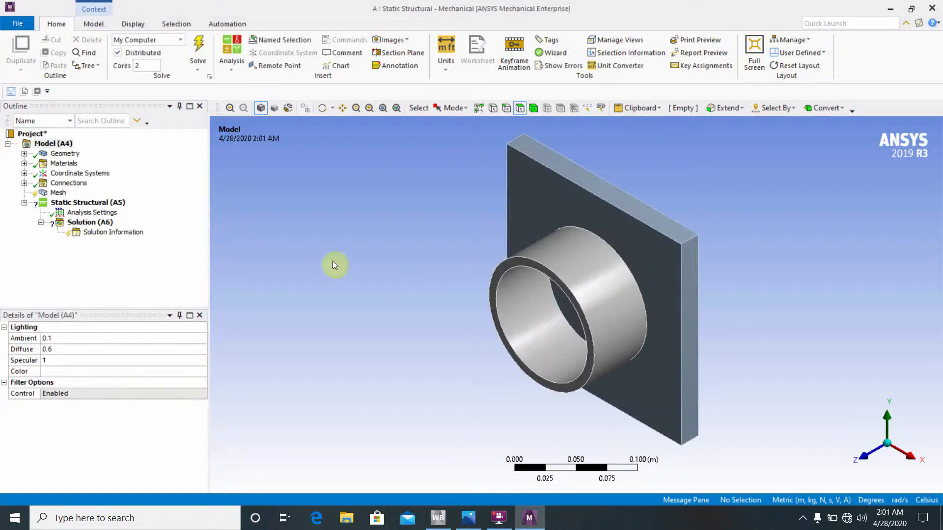
pyautogui.click(156, 267)
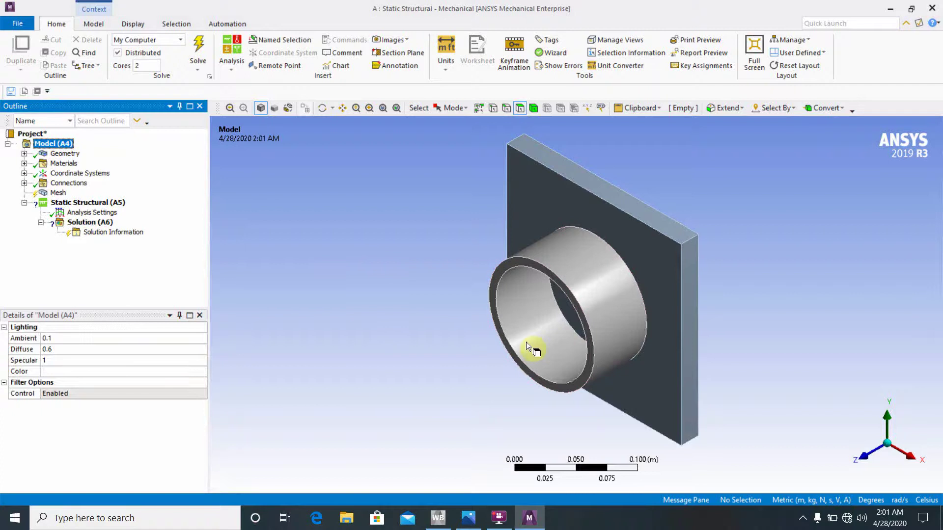
# Assign Polyethylene as the material of the ring-shaped body part 2.
pyautogui.click(24, 154)
pyautogui.click(74, 165)
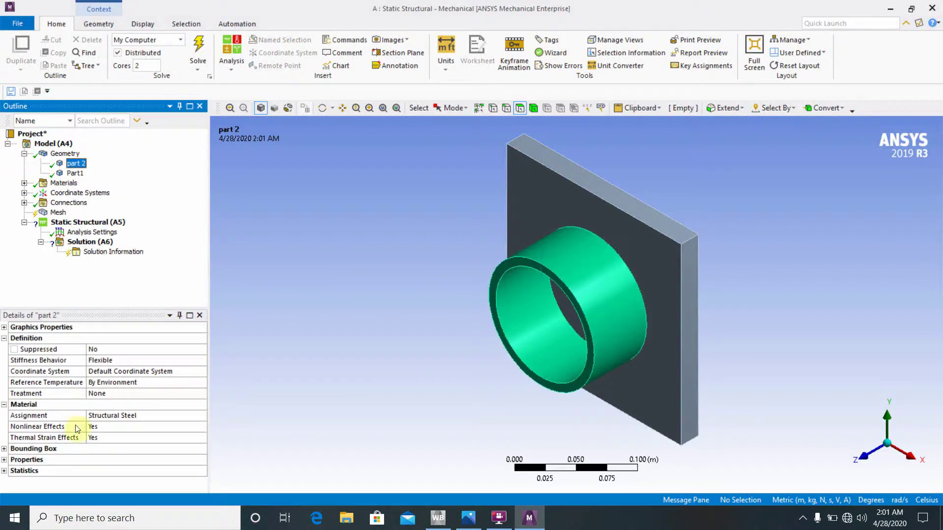
pyautogui.click(132, 415)
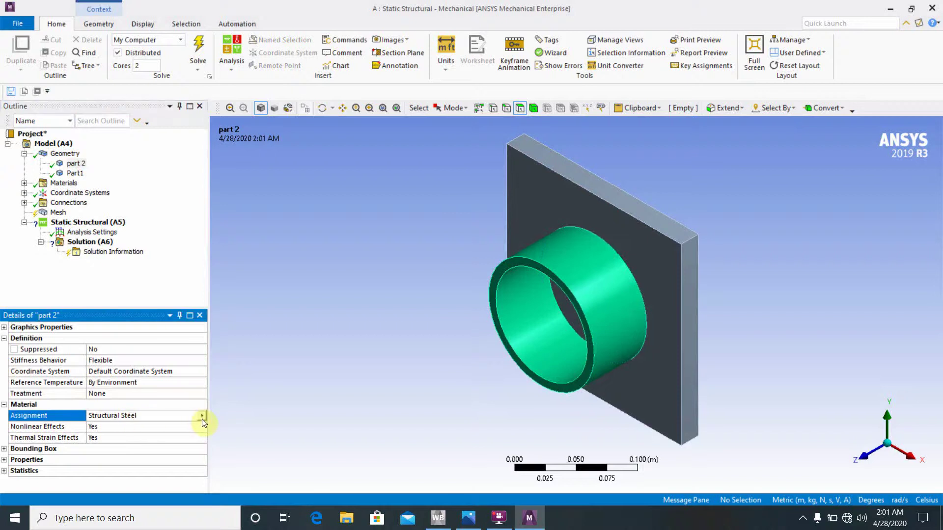
pyautogui.click(202, 416)
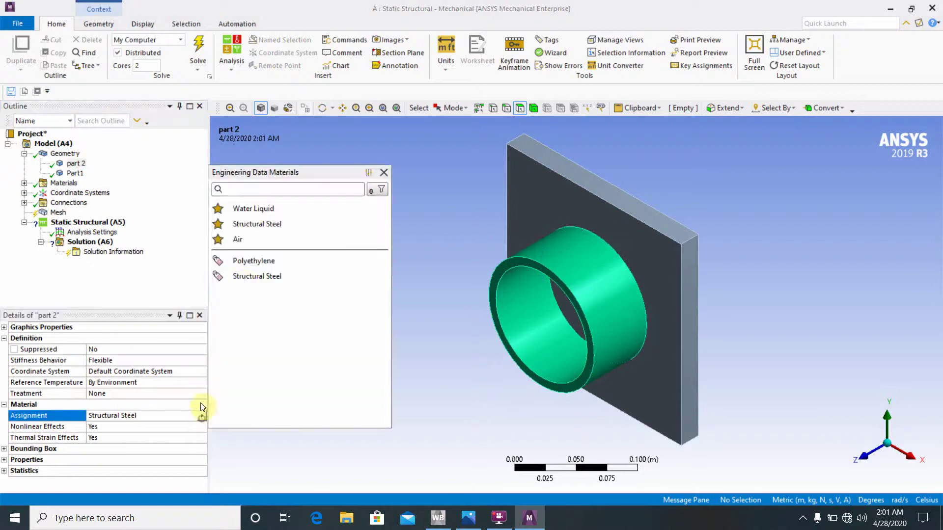
pyautogui.click(262, 263)
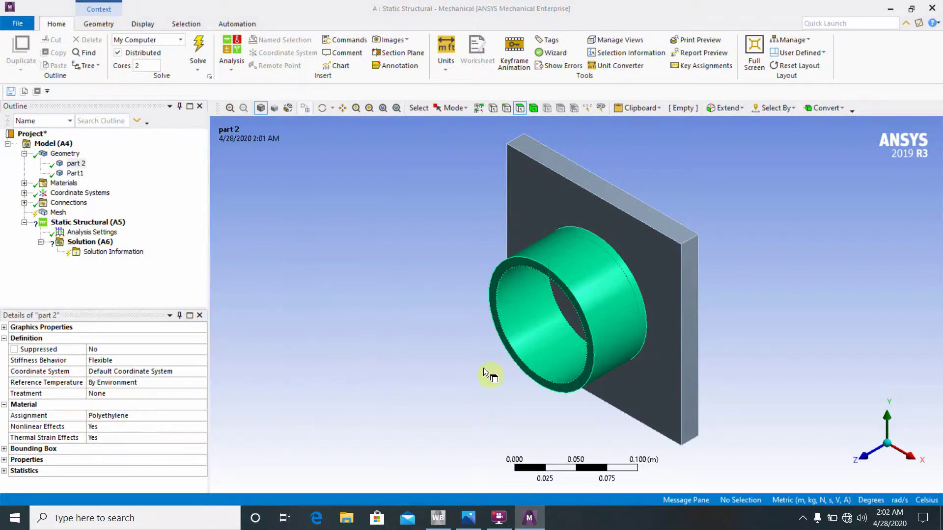
# Set the type of the contact region between the ring part 2 and the plate Part1 to Frictionless.
pyautogui.click(67, 173)
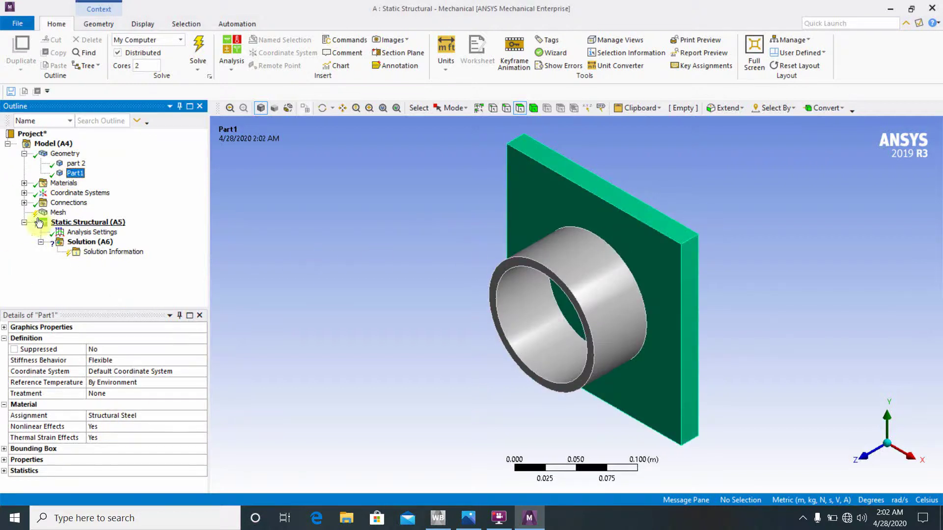
pyautogui.click(24, 202)
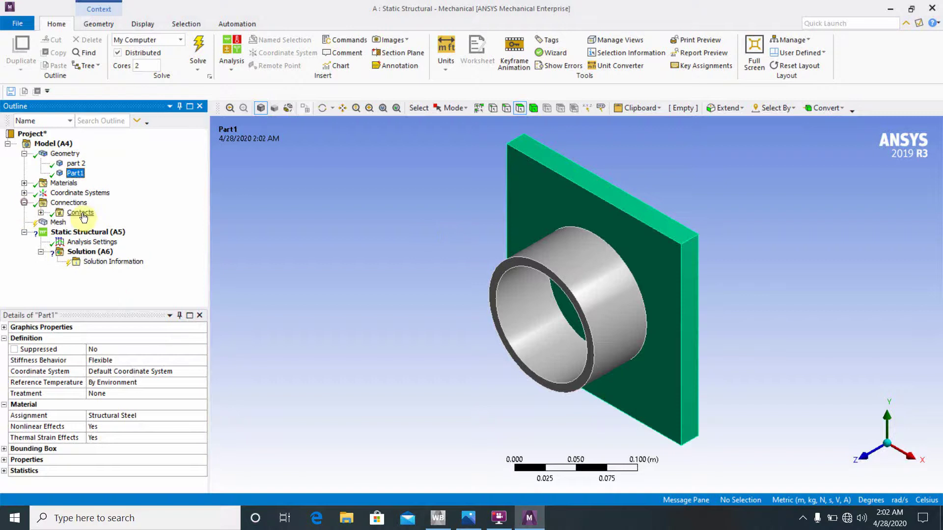
pyautogui.click(41, 212)
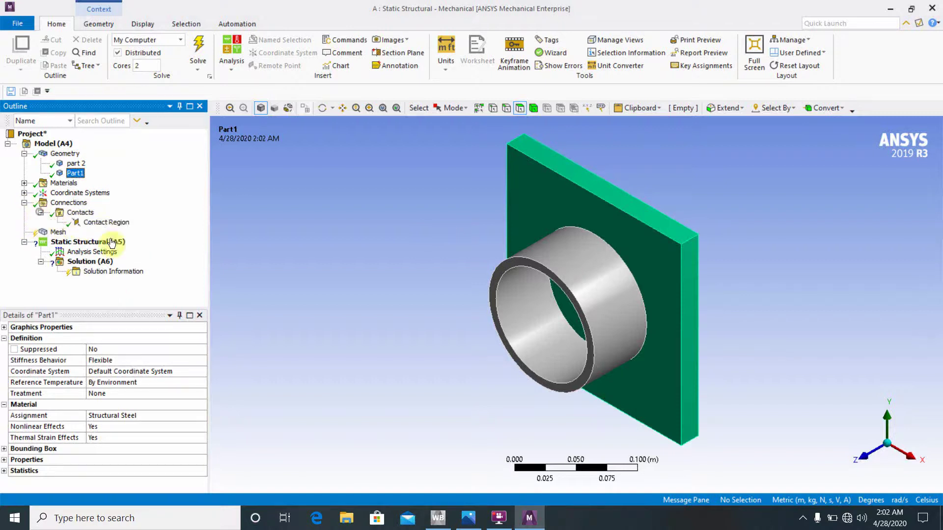
pyautogui.click(103, 224)
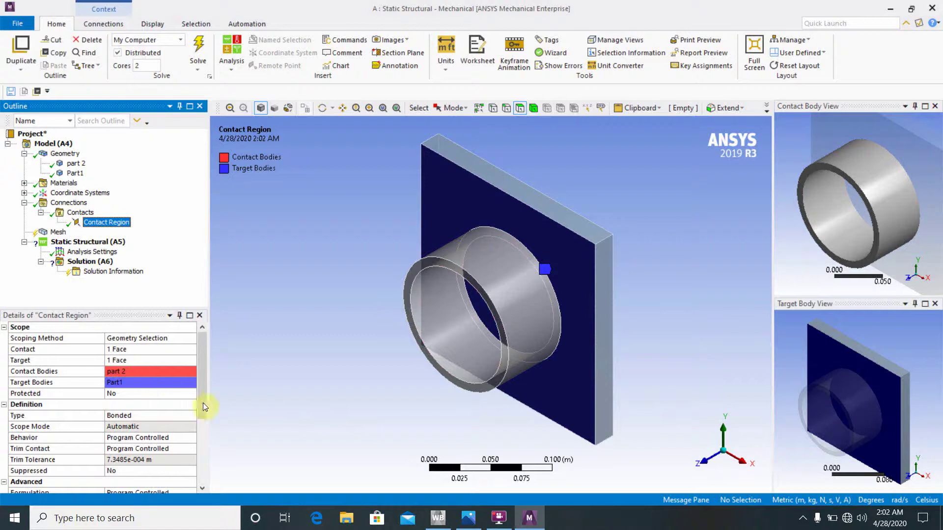
pyautogui.scroll(-1, 151, 431)
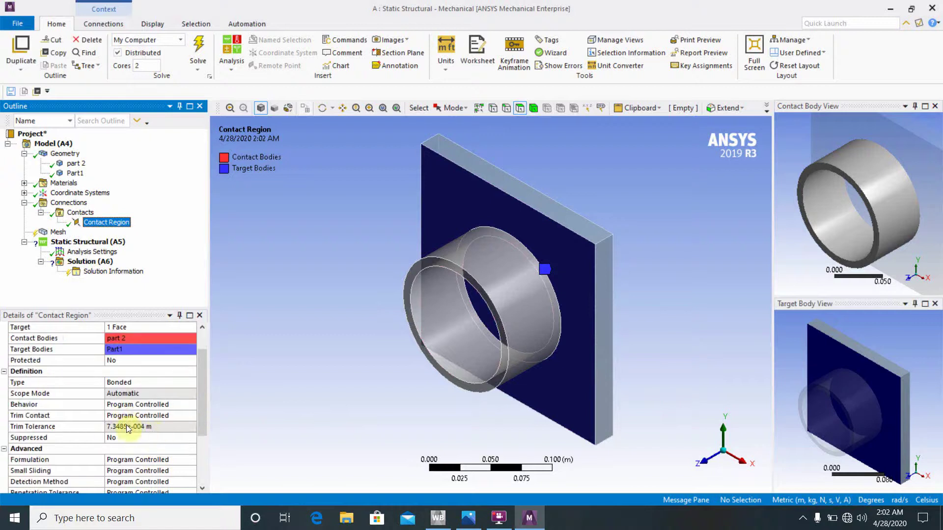
pyautogui.click(140, 382)
pyautogui.click(191, 384)
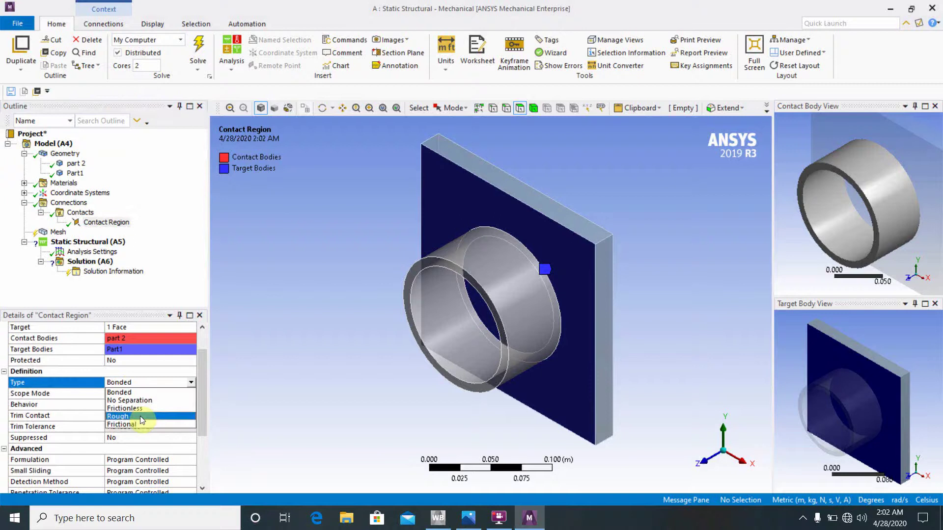
pyautogui.click(142, 409)
# Set the frictionless contact's behavior to Asymmetric.
pyautogui.scroll(-1, 172, 442)
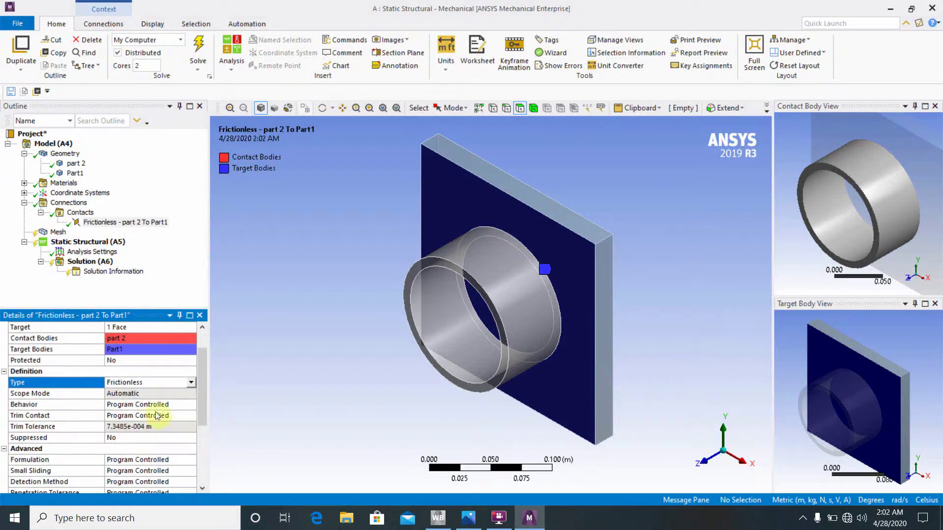
pyautogui.click(140, 394)
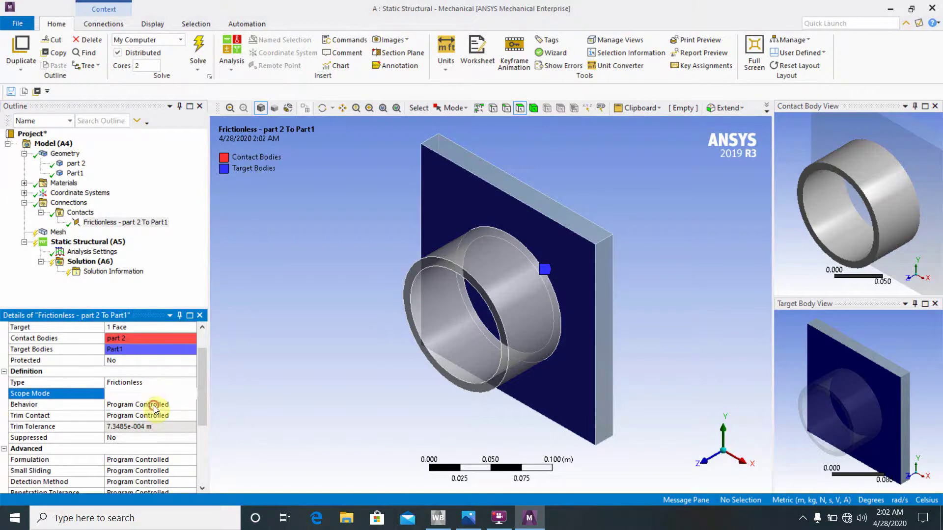
pyautogui.click(154, 405)
pyautogui.click(191, 404)
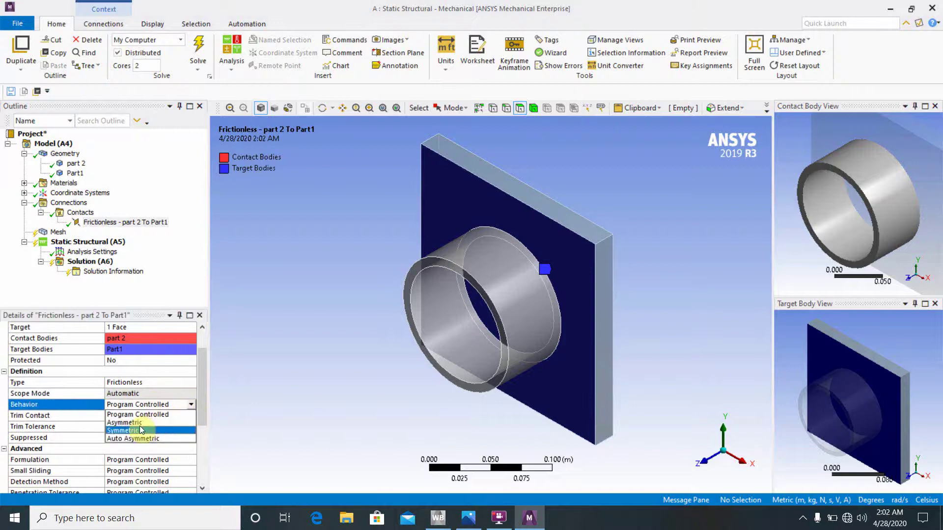
pyautogui.click(147, 423)
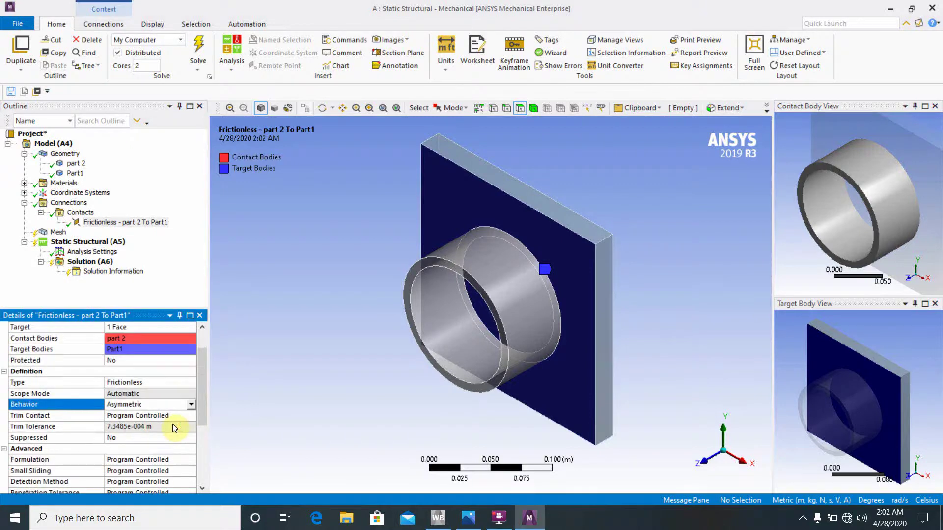
# Set the frictionless contact's formulation to Augmented Lagrange.
pyautogui.scroll(-1, 172, 425)
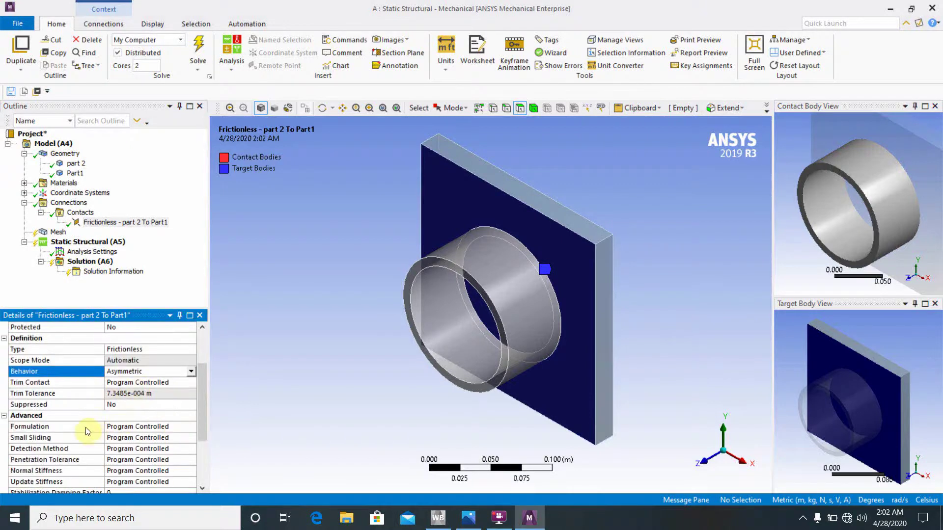
pyautogui.scroll(-1, 85, 428)
pyautogui.click(152, 394)
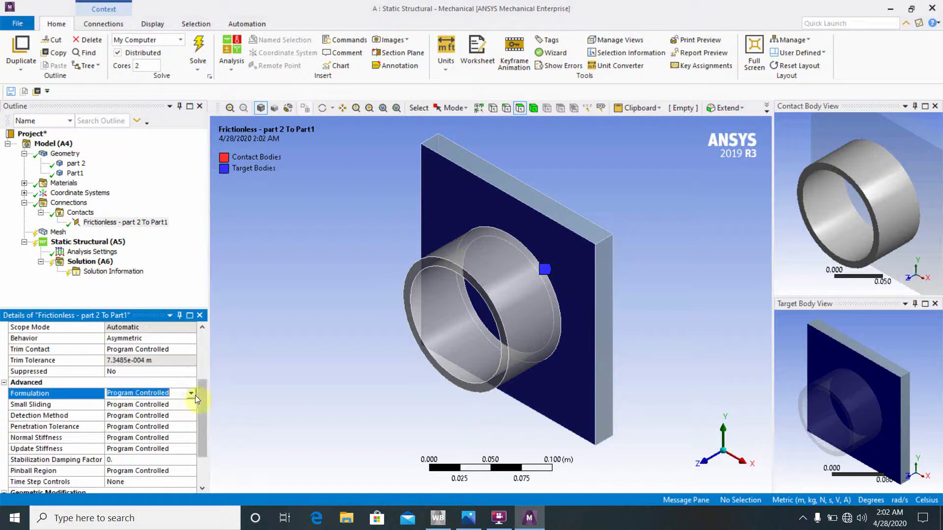
pyautogui.click(192, 393)
pyautogui.click(156, 412)
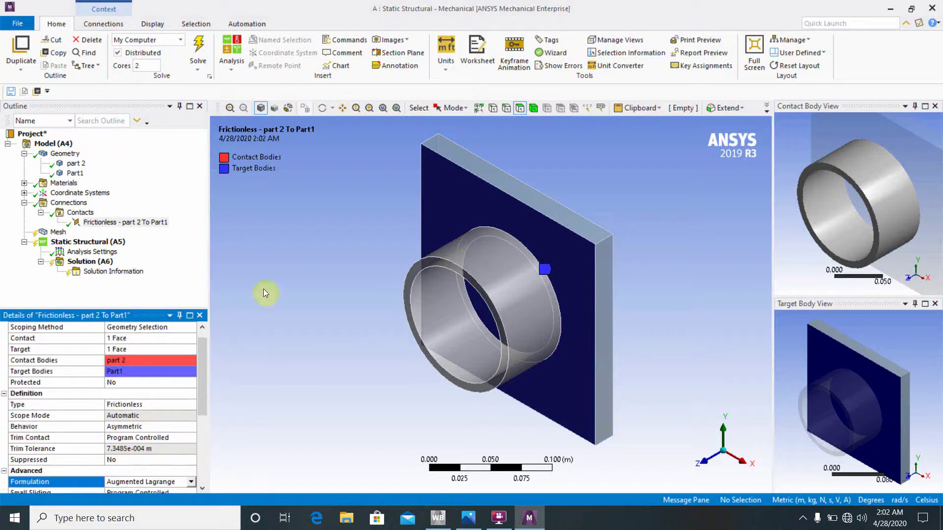
# Turn on Small Sliding for the frictionless contact.
pyautogui.scroll(-2, 168, 431)
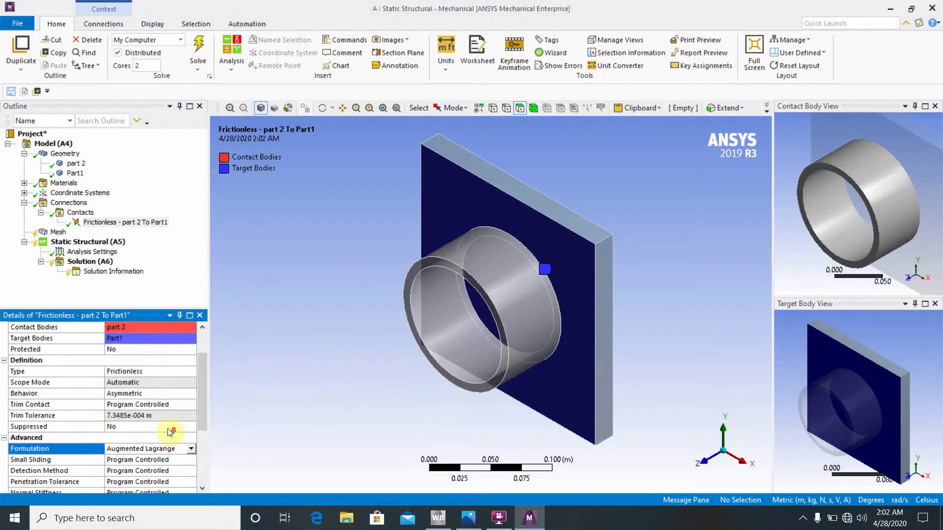
pyautogui.scroll(-1, 167, 429)
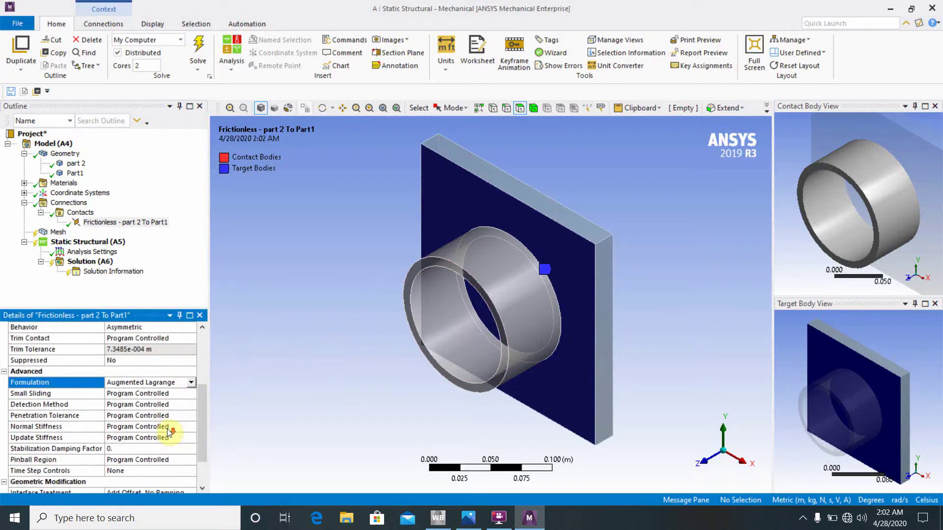
pyautogui.click(137, 395)
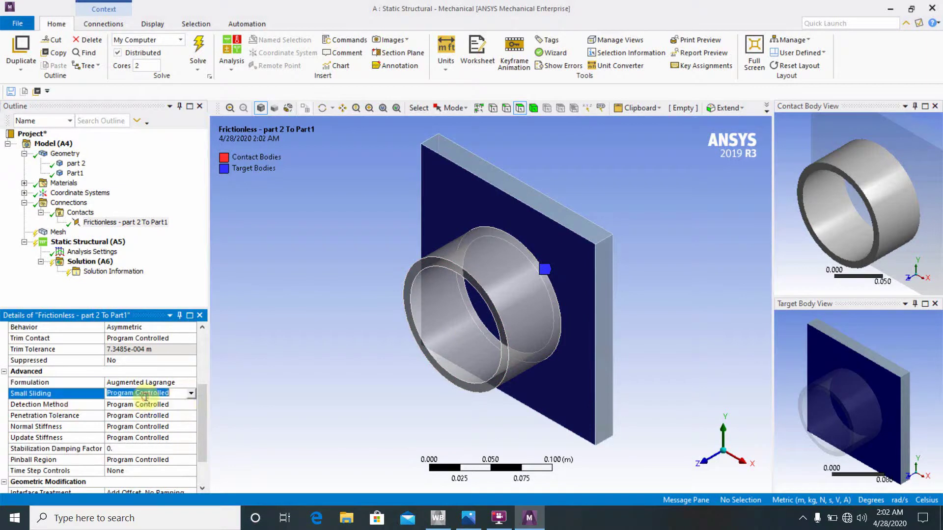
pyautogui.click(191, 395)
pyautogui.click(145, 412)
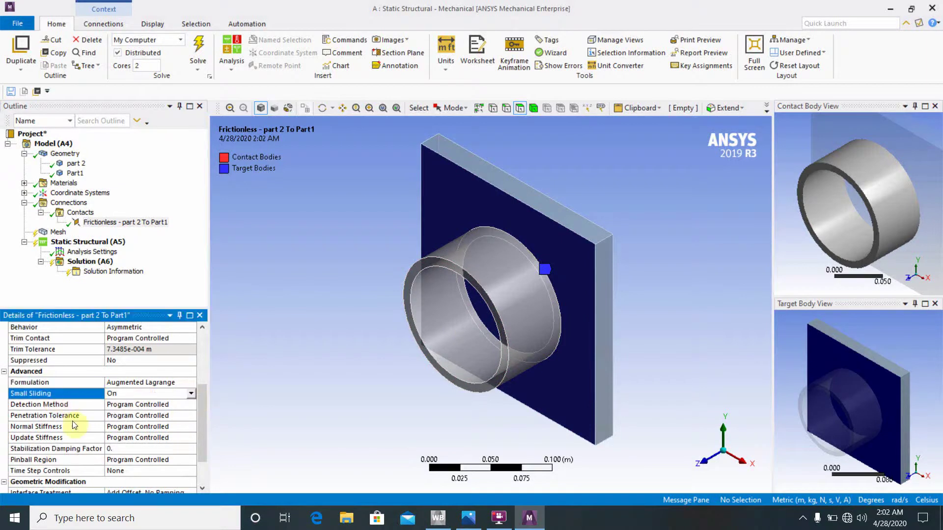
# Define the frictionless contact's normal stiffness by Factor, with a normal stiffness factor of 0.1.
pyautogui.click(128, 429)
pyautogui.click(187, 427)
pyautogui.click(148, 443)
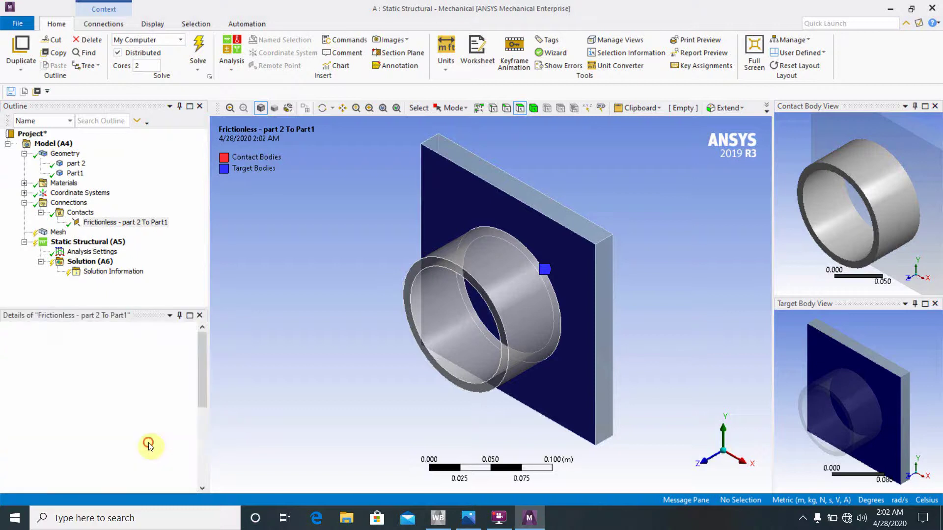
pyautogui.scroll(-3, 134, 447)
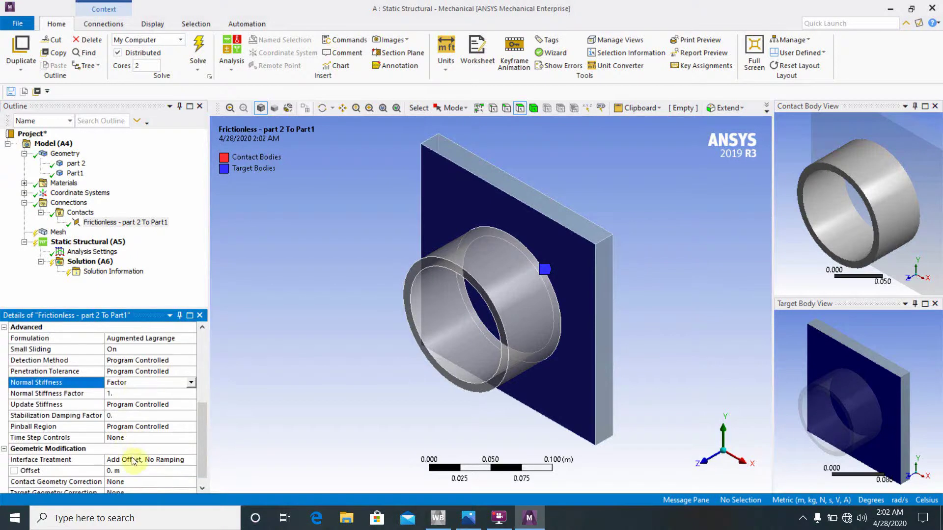
pyautogui.click(121, 393)
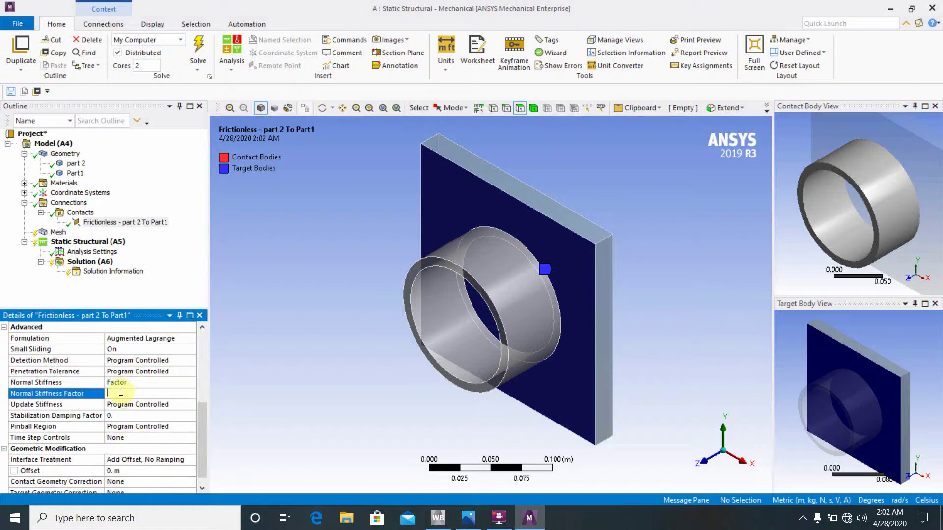
pyautogui.write('0.1')
pyautogui.press('Return')
pyautogui.scroll(-1, 117, 446)
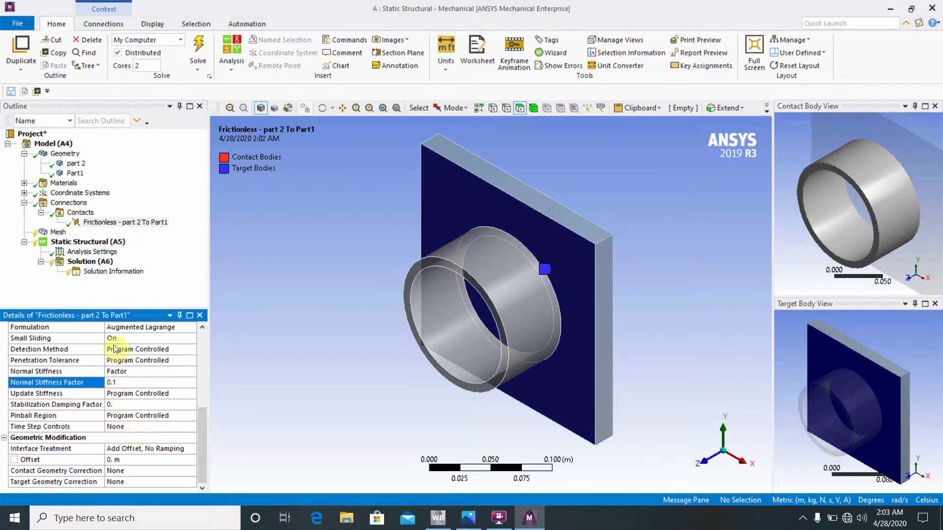
pyautogui.scroll(4, 165, 407)
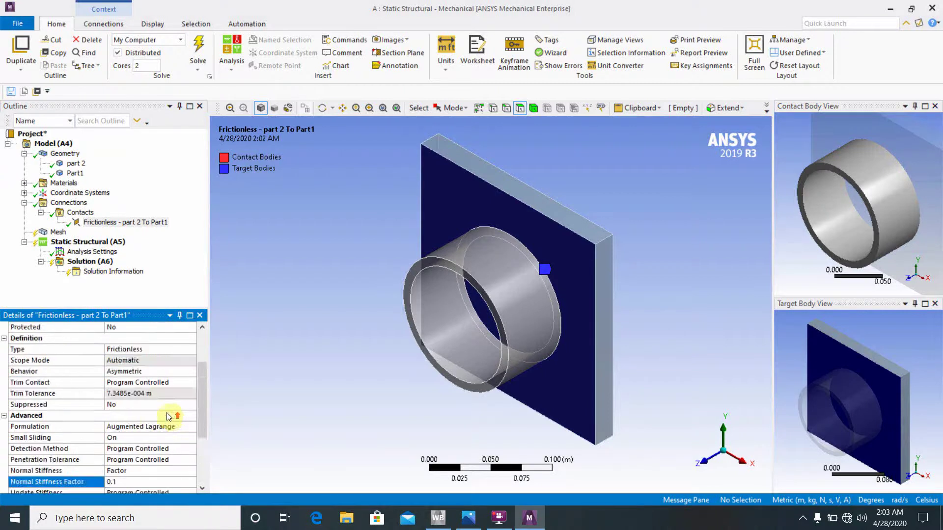
pyautogui.scroll(-4, 164, 399)
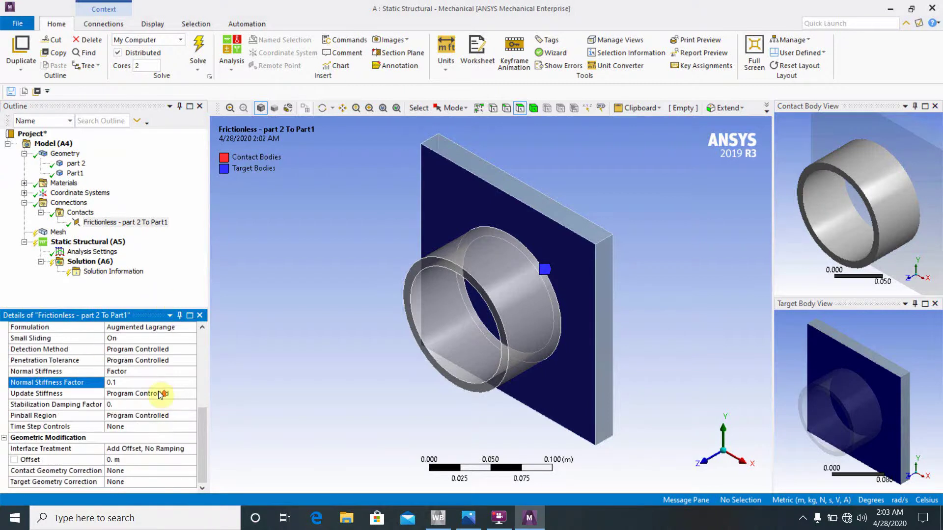
pyautogui.scroll(3, 160, 396)
pyautogui.scroll(-3, 140, 403)
# Add a mesh method scoped to both the plate and ring bodies and set it to Hex Dominant.
pyautogui.click(57, 234)
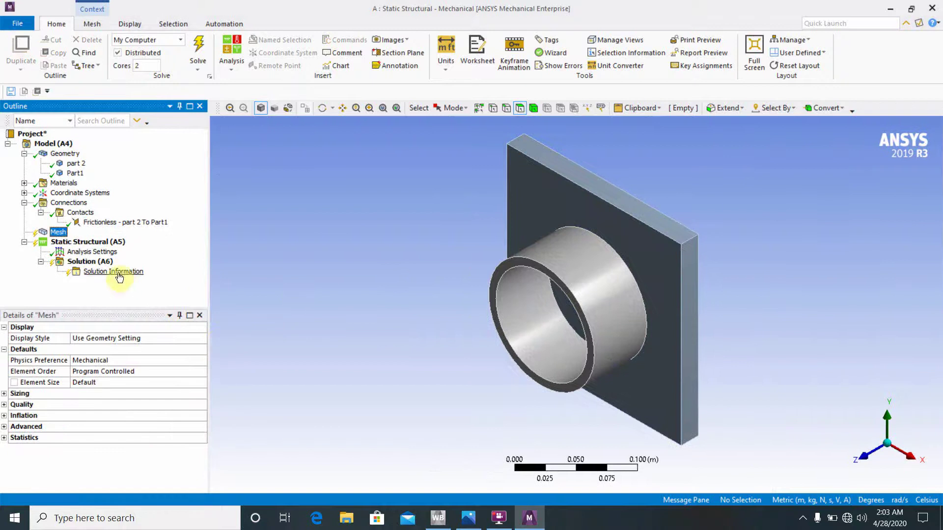
pyautogui.rightClick(58, 235)
pyautogui.moveTo(85, 242)
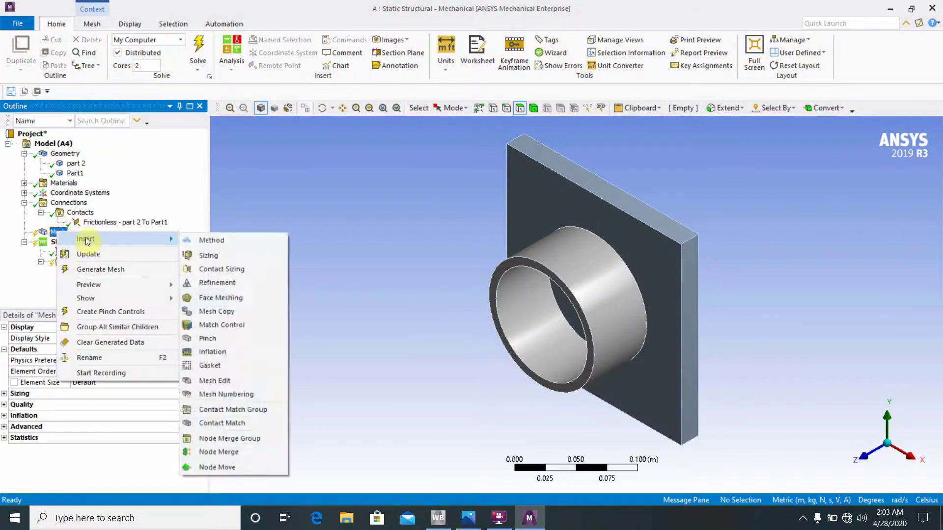
pyautogui.click(202, 240)
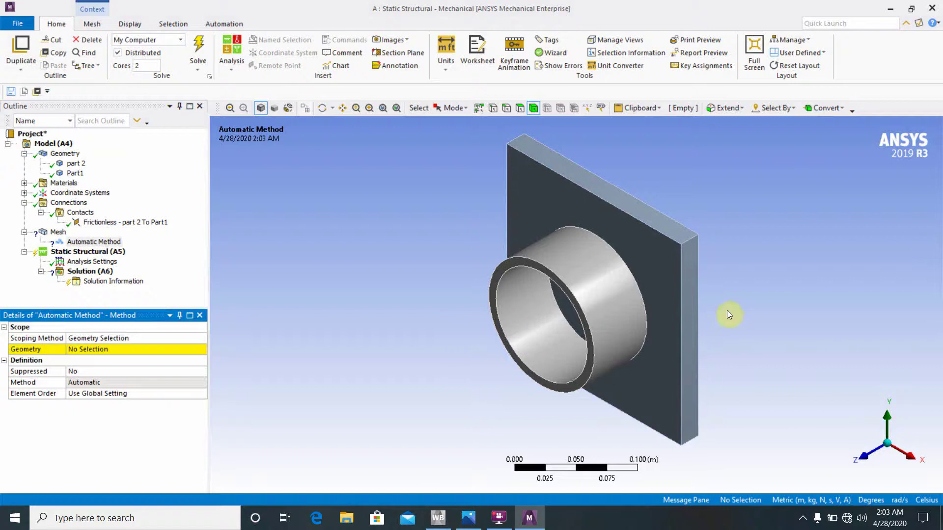
pyautogui.click(687, 293)
pyautogui.keyDown('ctrl'); pyautogui.click(620, 304); pyautogui.keyUp('ctrl')
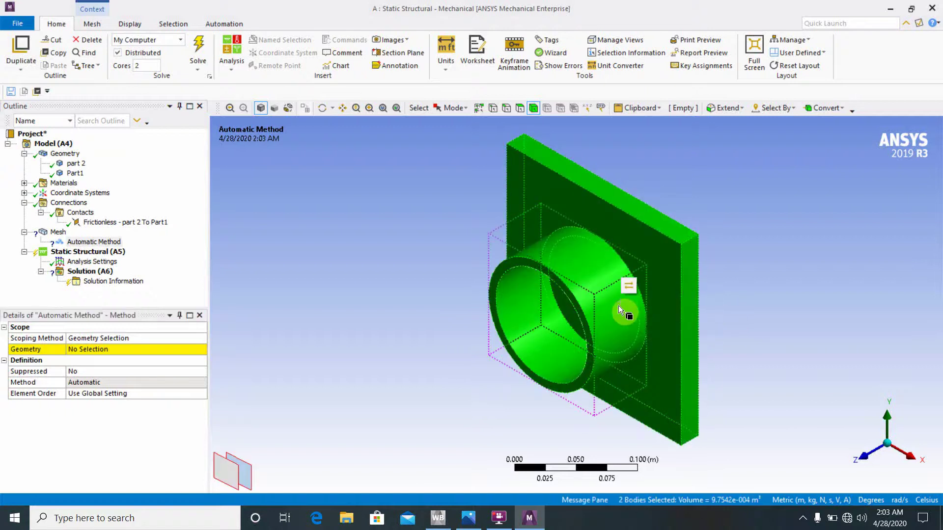
pyautogui.click(134, 348)
pyautogui.click(129, 349)
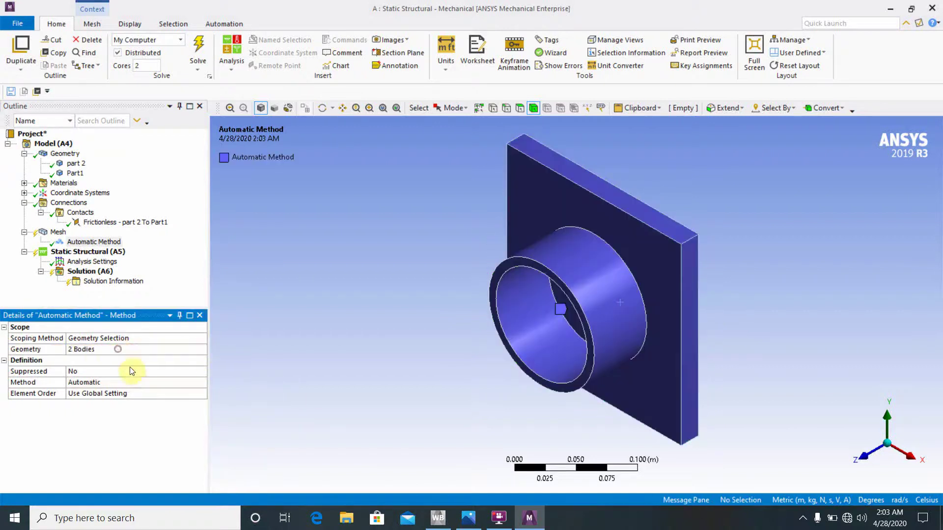
pyautogui.click(140, 383)
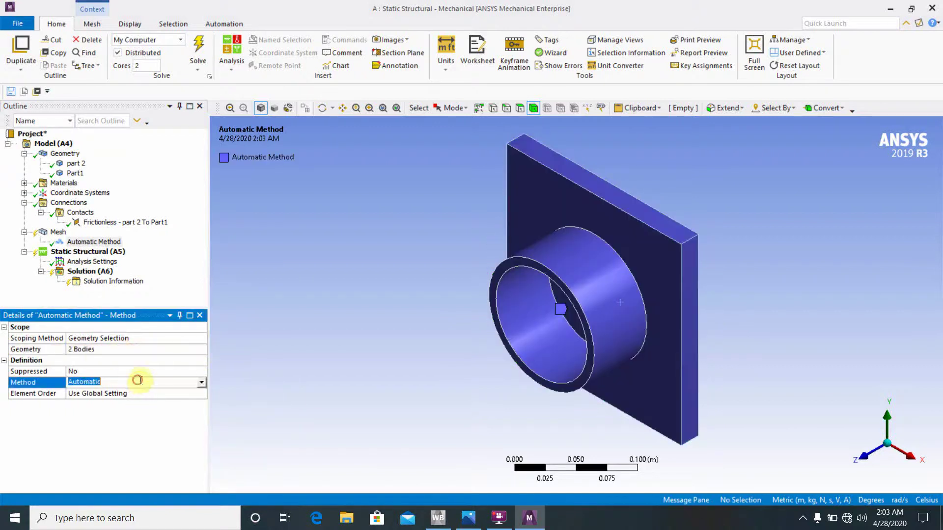
pyautogui.click(201, 382)
pyautogui.click(126, 409)
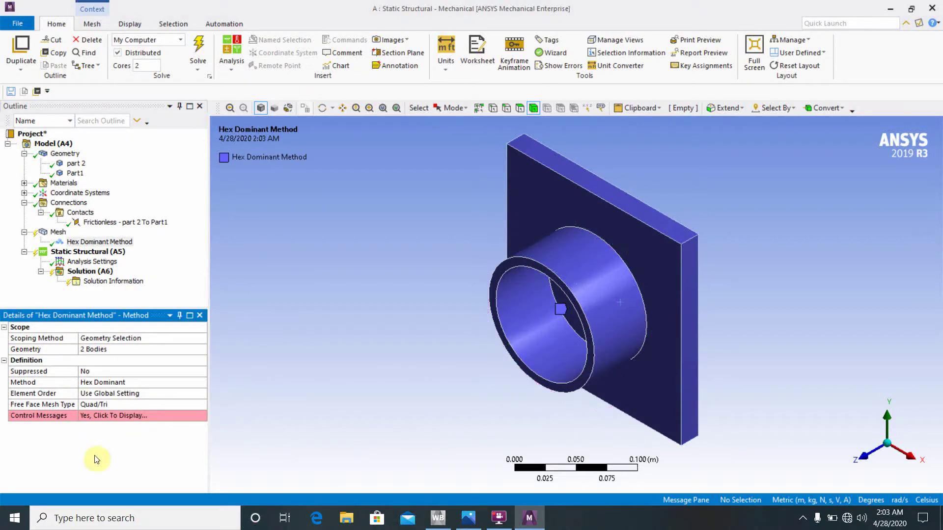
# Add a Face Meshing control to the outer cylindrical face of the ring.
pyautogui.rightClick(57, 235)
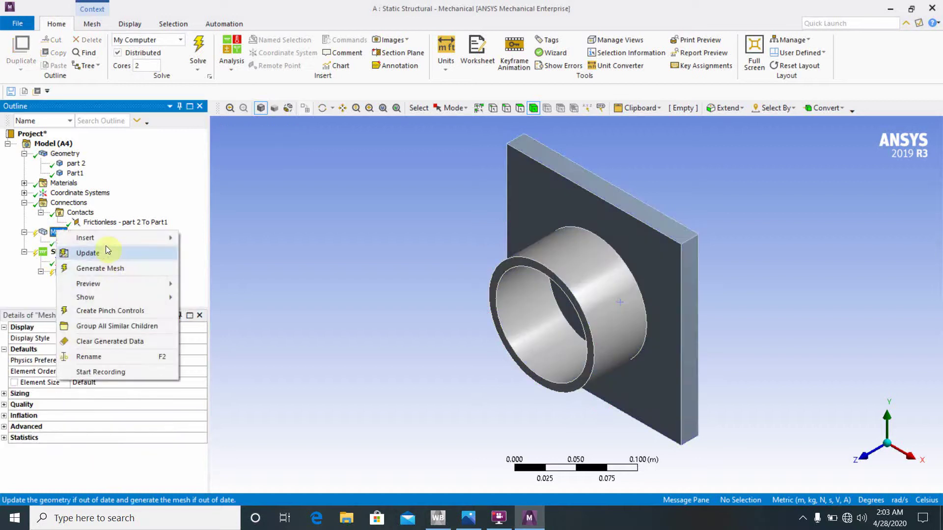
pyautogui.moveTo(108, 238)
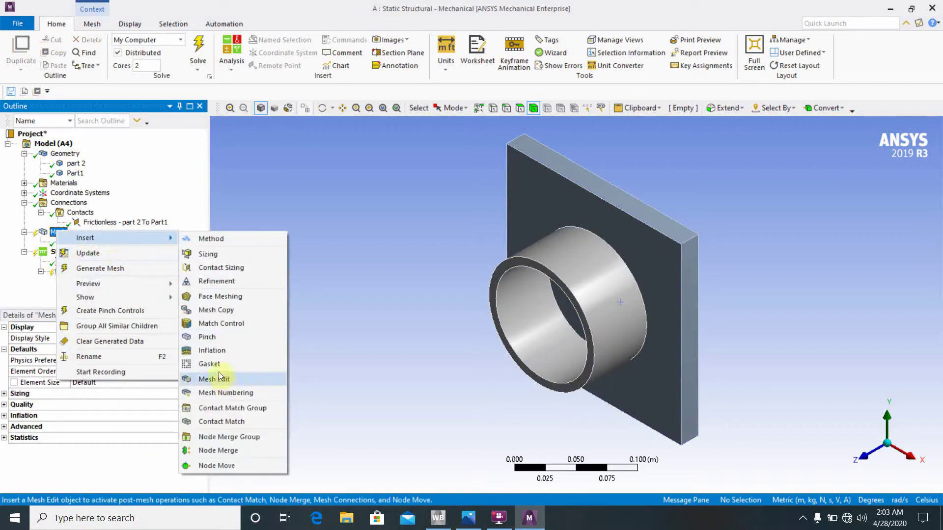
pyautogui.click(215, 297)
pyautogui.click(591, 284)
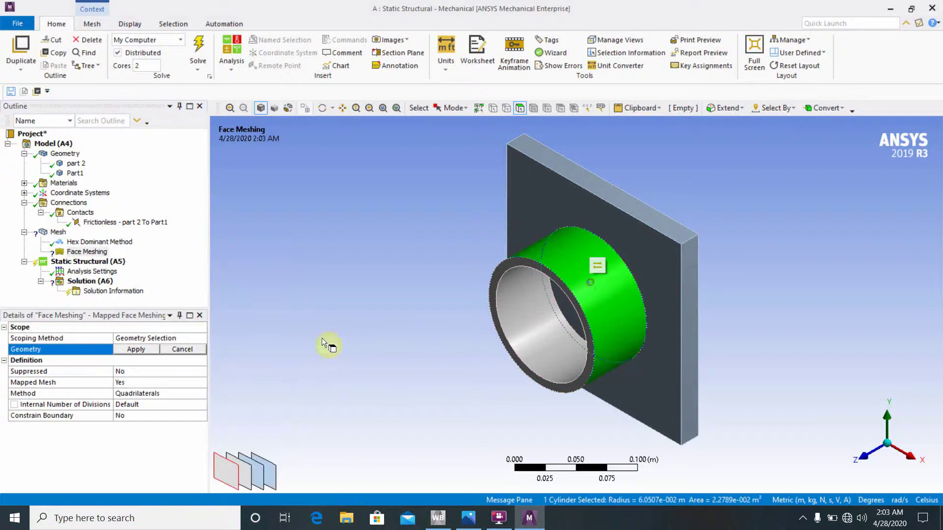
pyautogui.click(136, 350)
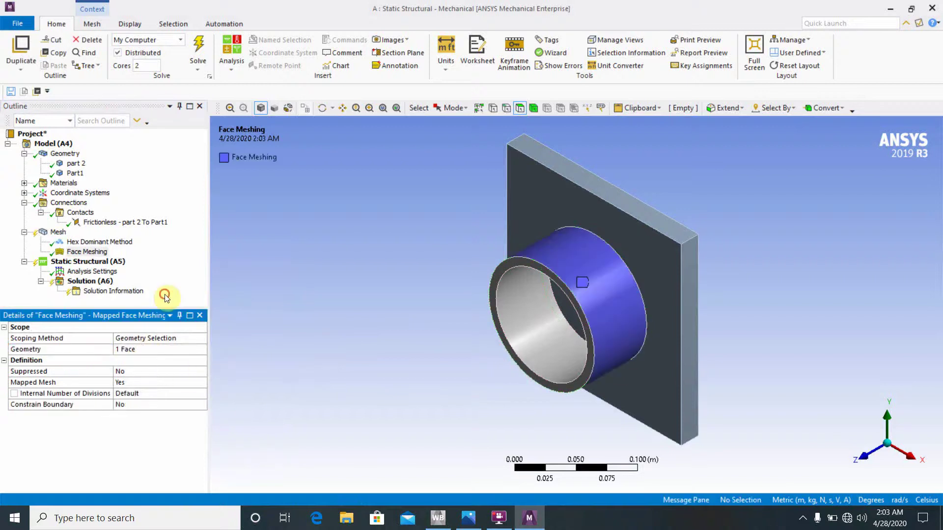
# Set the global mesh element size to 10 m.
pyautogui.rightClick(58, 233)
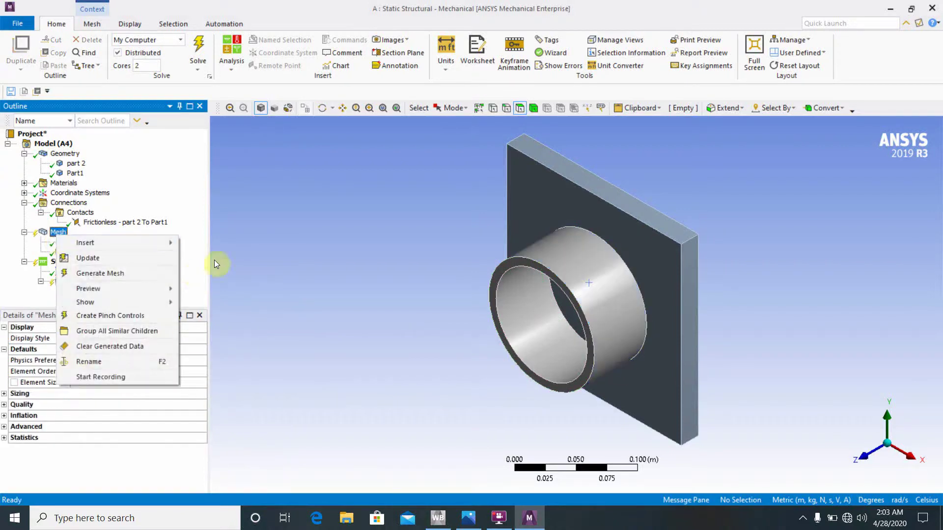
pyautogui.click(195, 268)
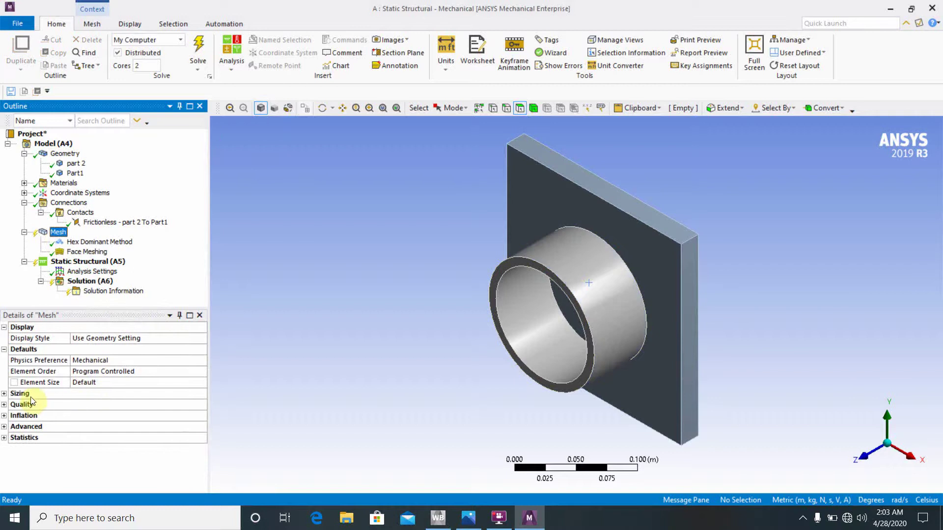
pyautogui.click(95, 383)
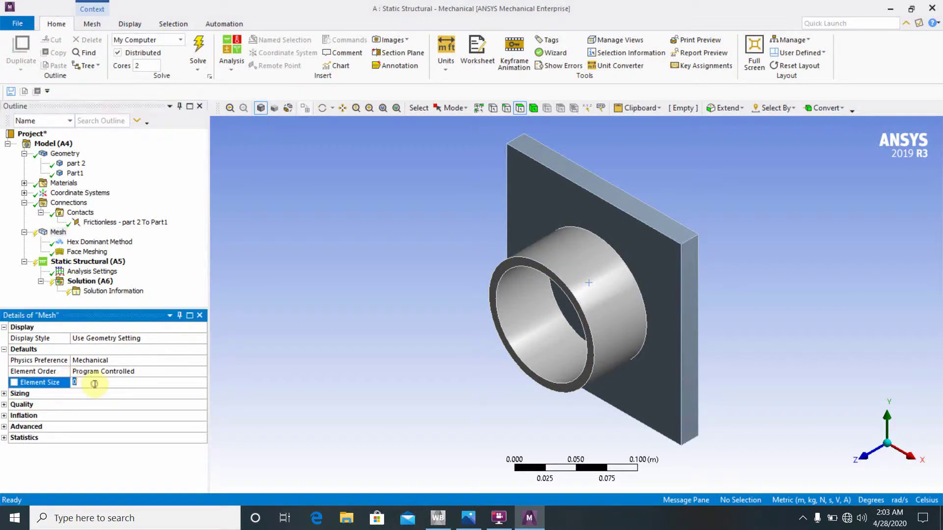
pyautogui.write('10')
pyautogui.click(180, 295)
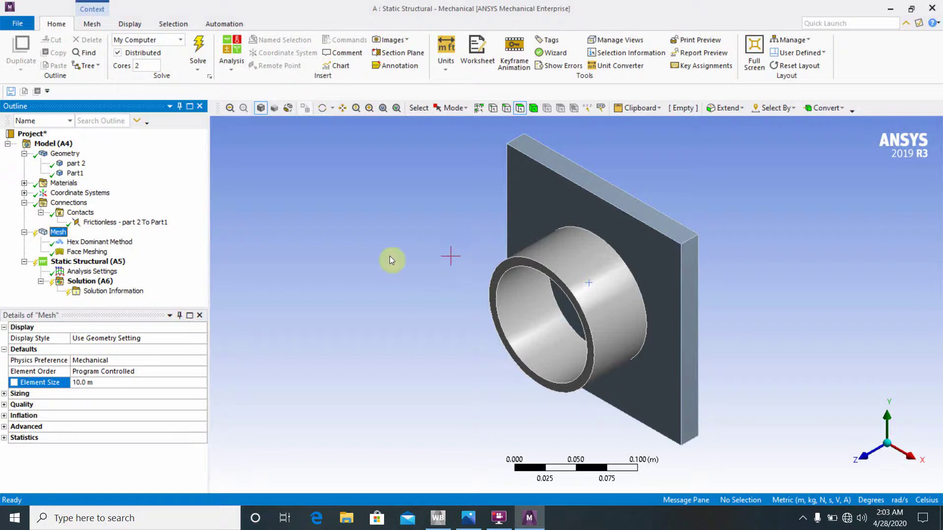
# Generate the mesh for the plate and ring and review the Face Meshing control.
pyautogui.rightClick(58, 234)
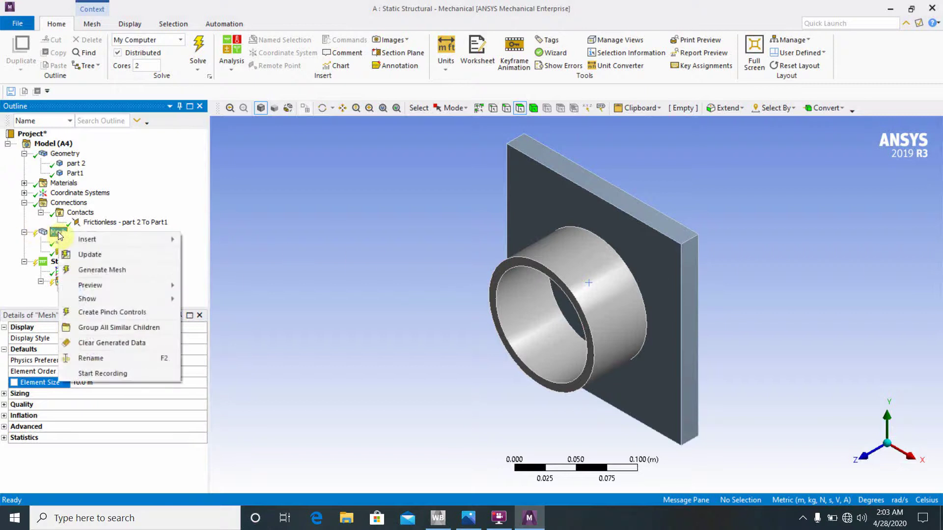
pyautogui.click(95, 271)
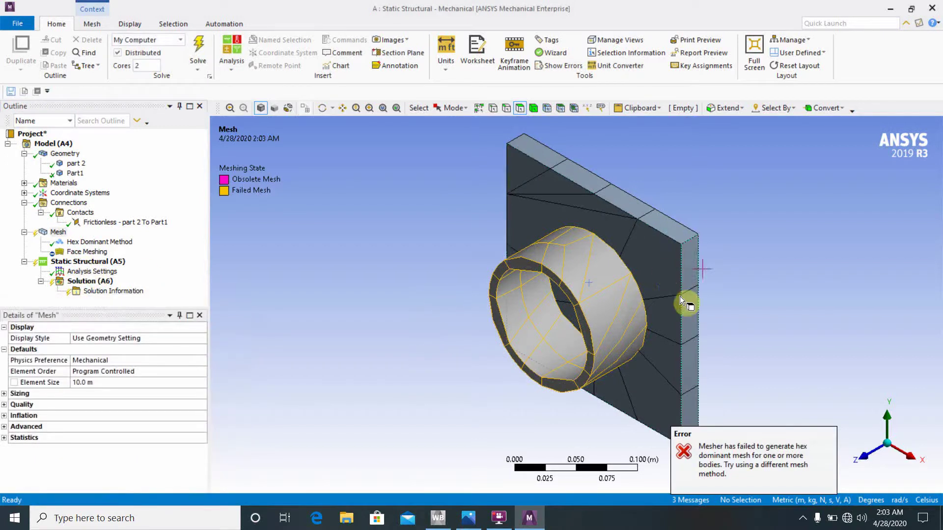
pyautogui.moveTo(632, 298); pyautogui.dragTo(735, 320, button='middle')
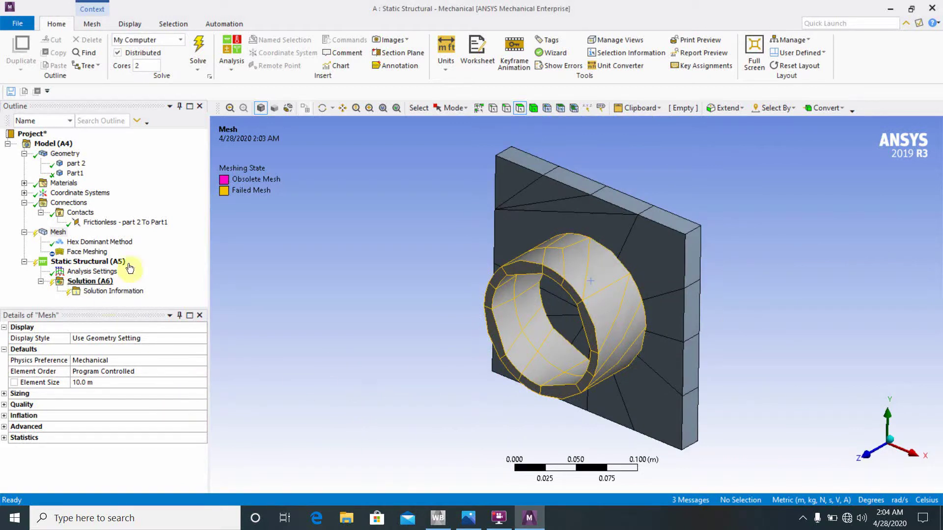
pyautogui.click(67, 255)
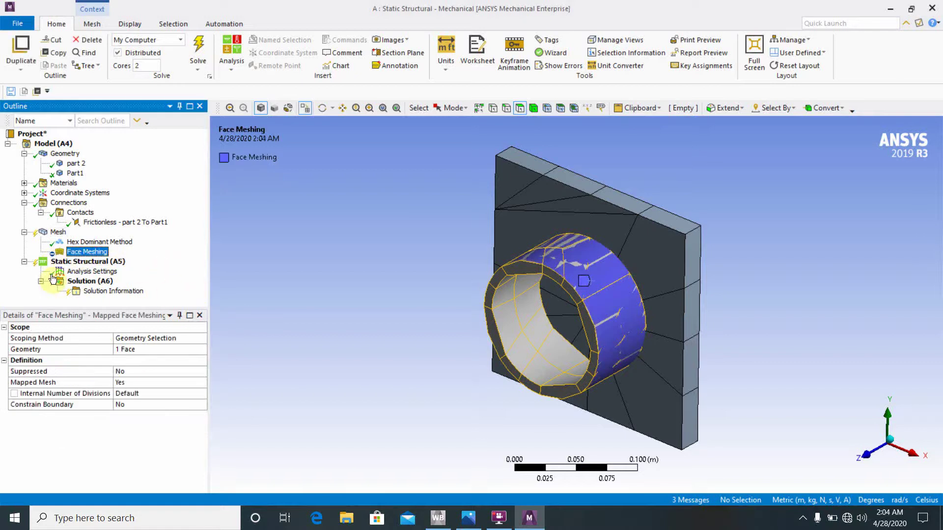
# Set the number of steps to 3 in the Analysis Settings.
pyautogui.click(101, 273)
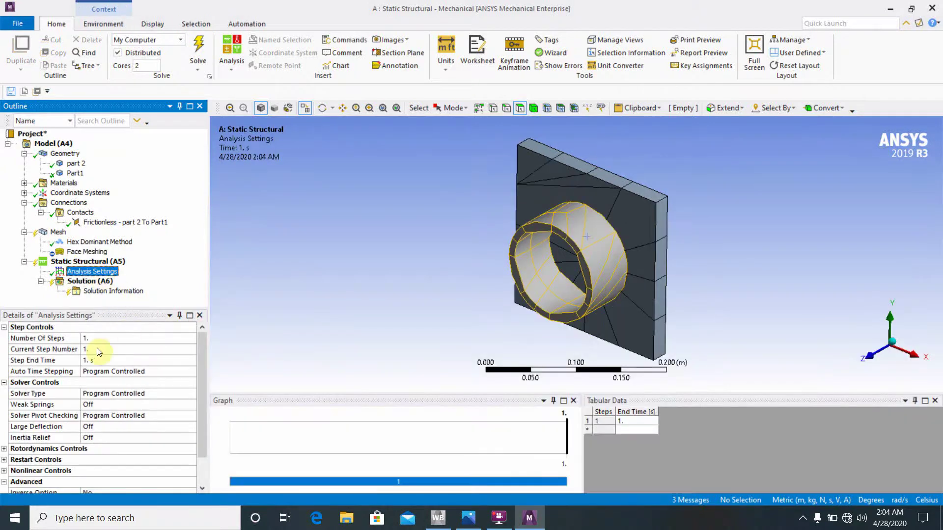
pyautogui.click(101, 338)
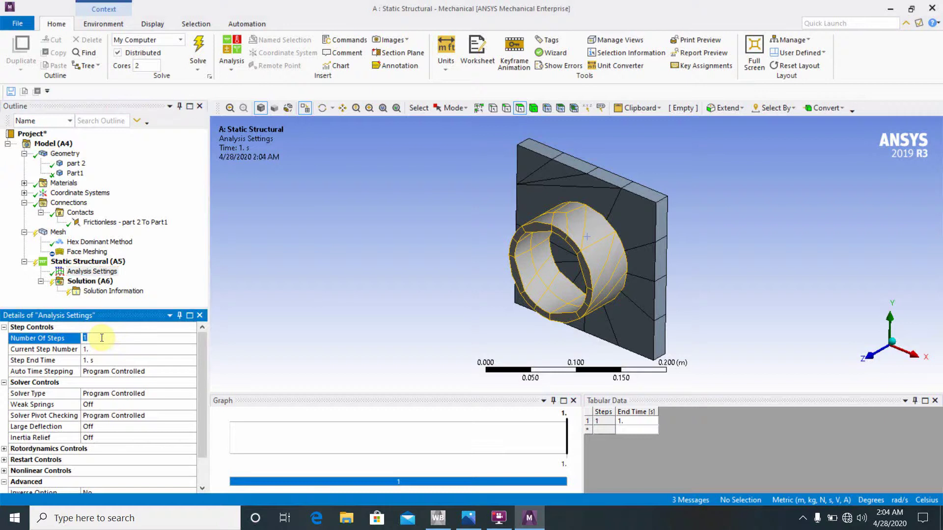
pyautogui.write('3')
pyautogui.press('Return')
pyautogui.click(108, 350)
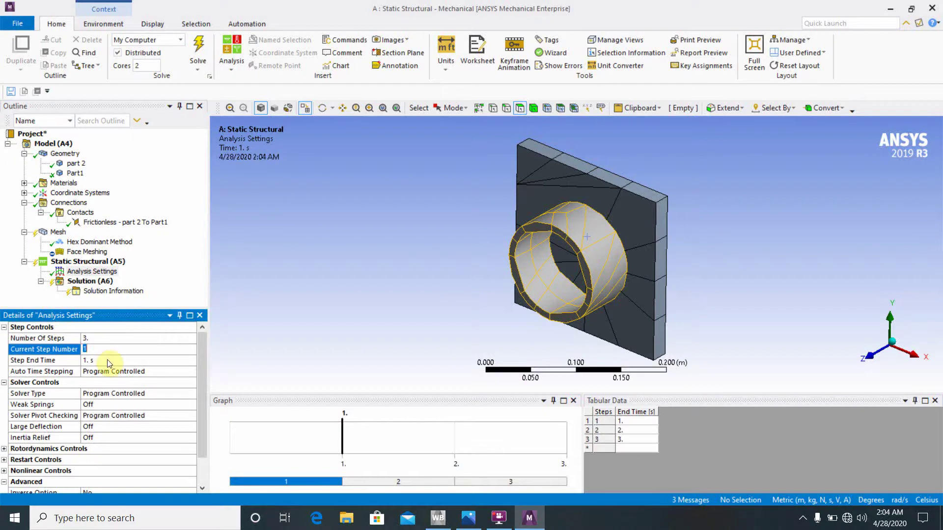
pyautogui.click(107, 360)
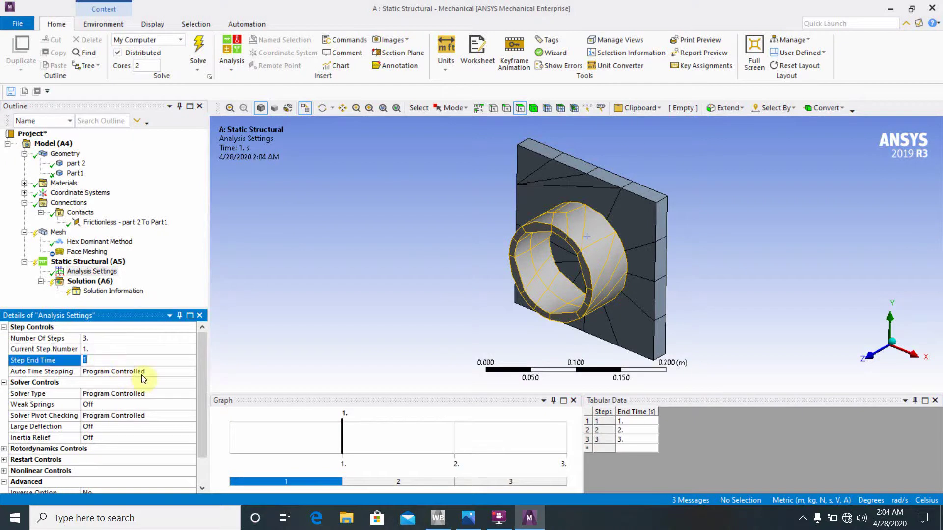
# Turn on Auto Time Stepping for the first load step.
pyautogui.click(162, 373)
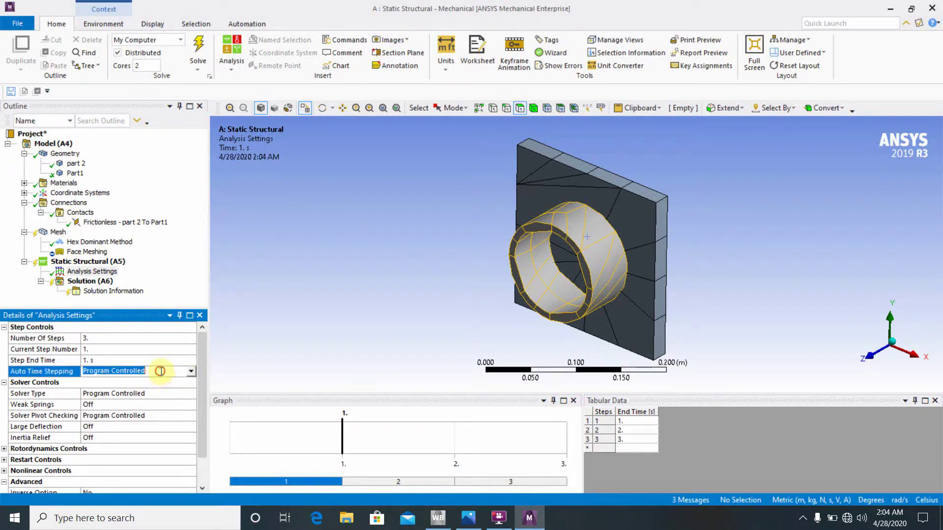
pyautogui.click(191, 371)
pyautogui.click(166, 390)
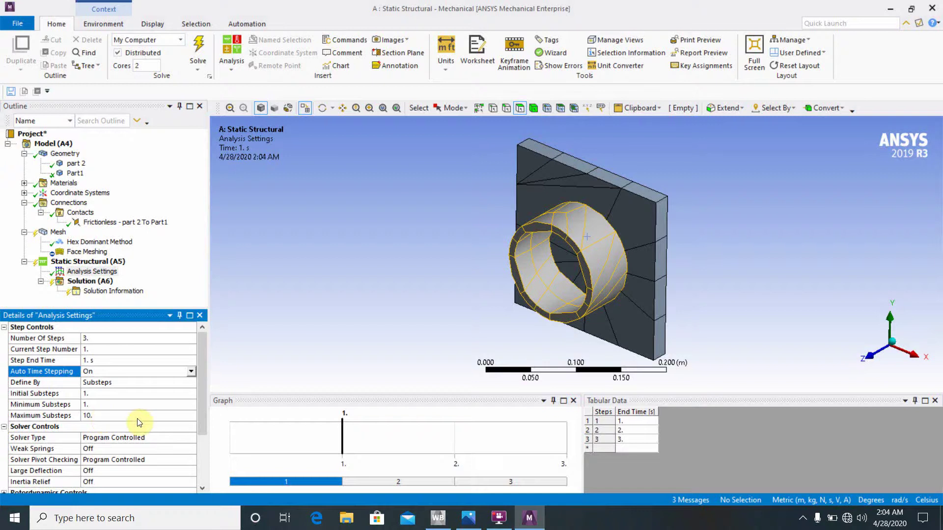
pyautogui.scroll(-1, 139, 421)
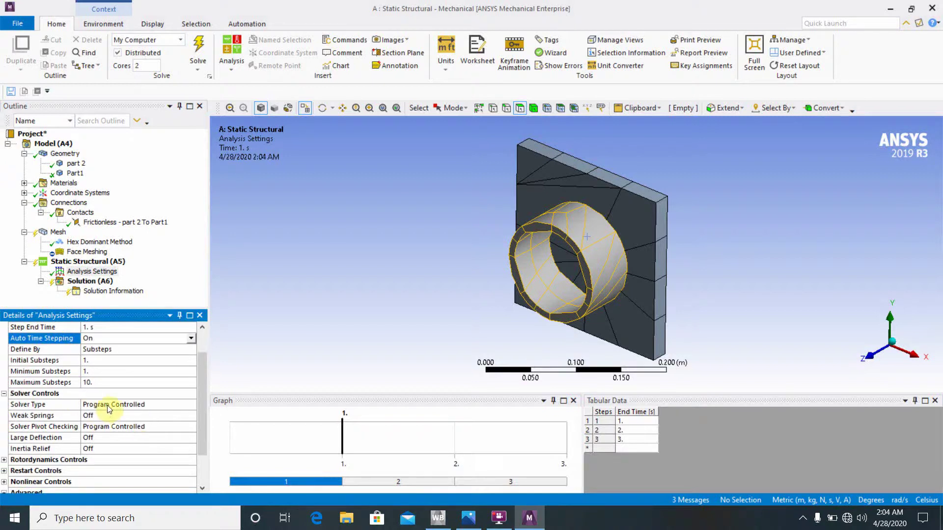
pyautogui.click(151, 405)
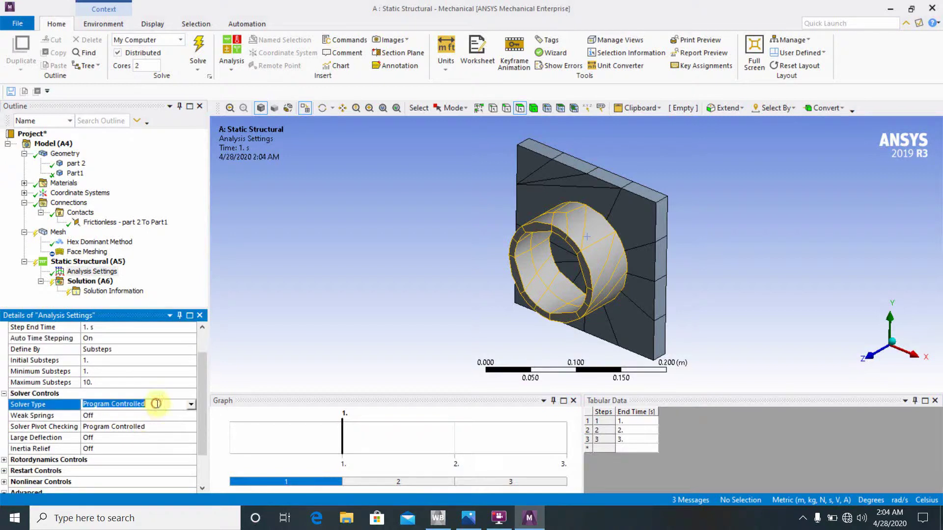
pyautogui.click(193, 402)
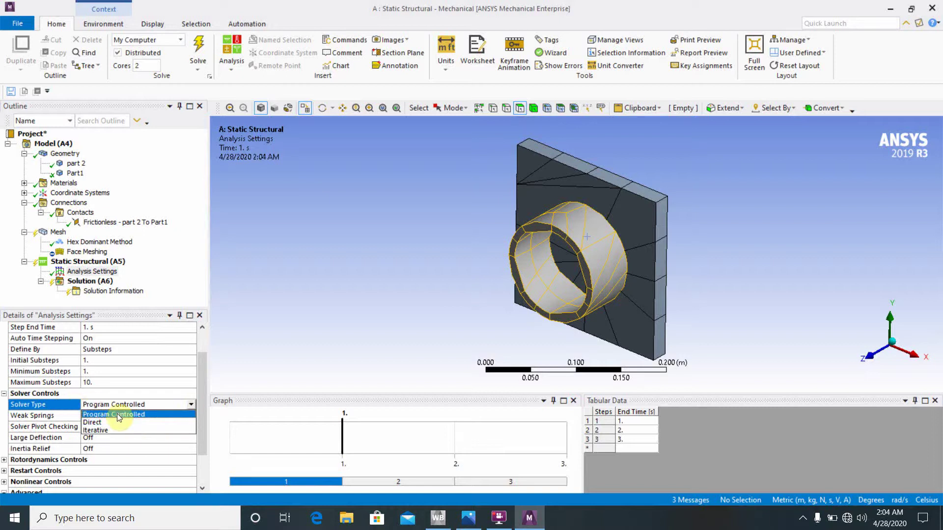
pyautogui.click(119, 458)
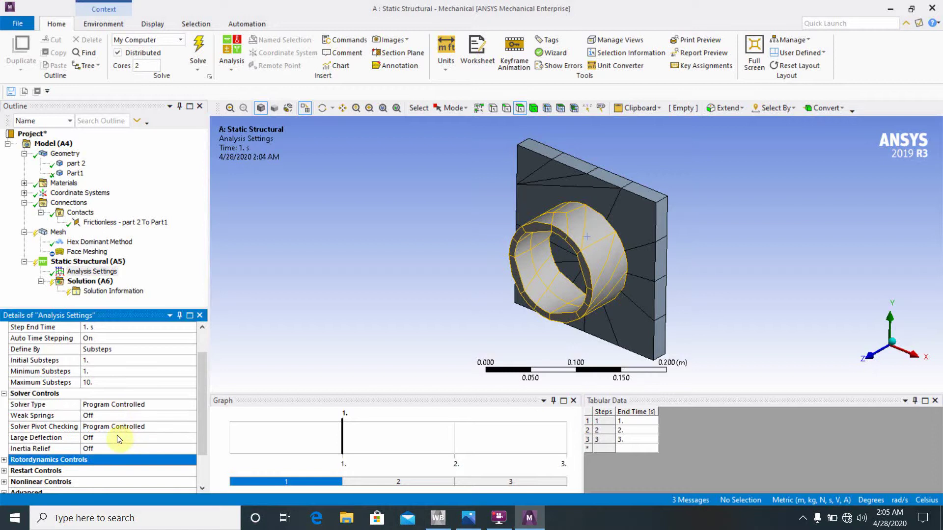
pyautogui.scroll(-1, 125, 449)
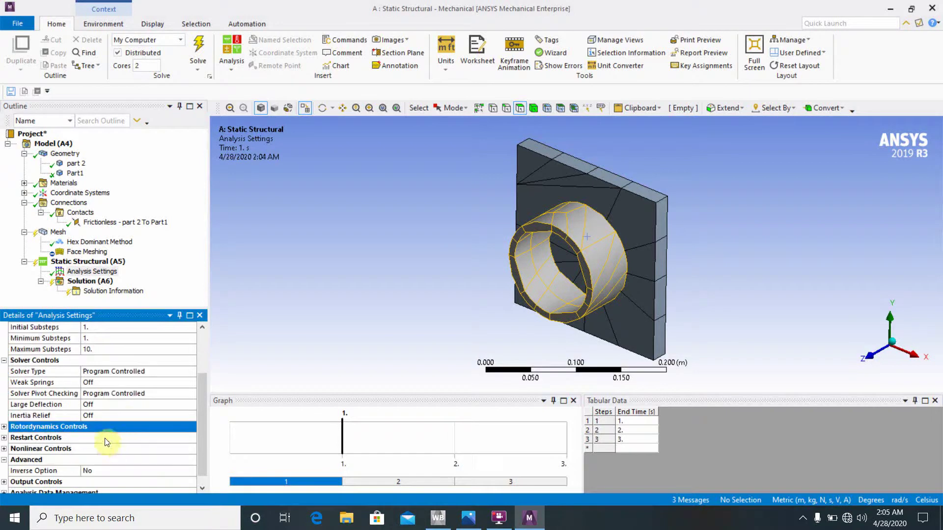
pyautogui.scroll(1, 131, 418)
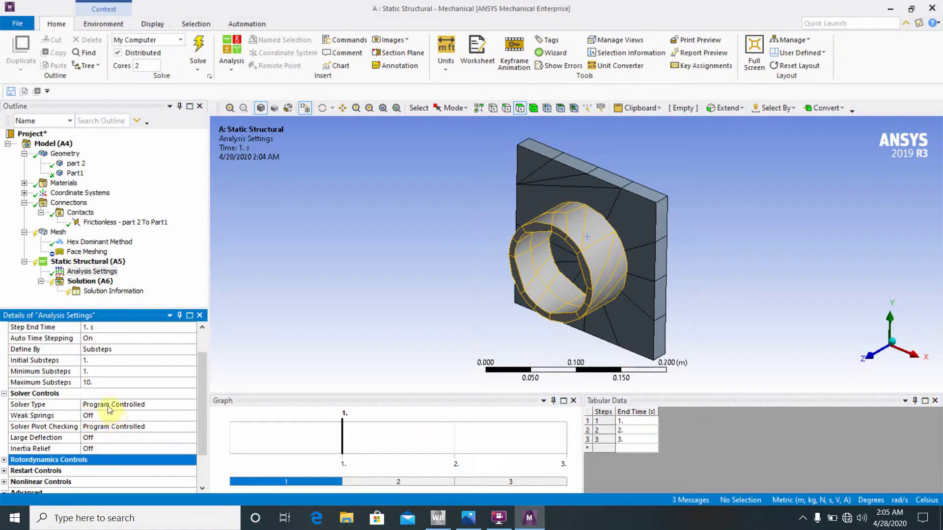
# Set the solver type to Iterative in the Solver Controls.
pyautogui.click(160, 408)
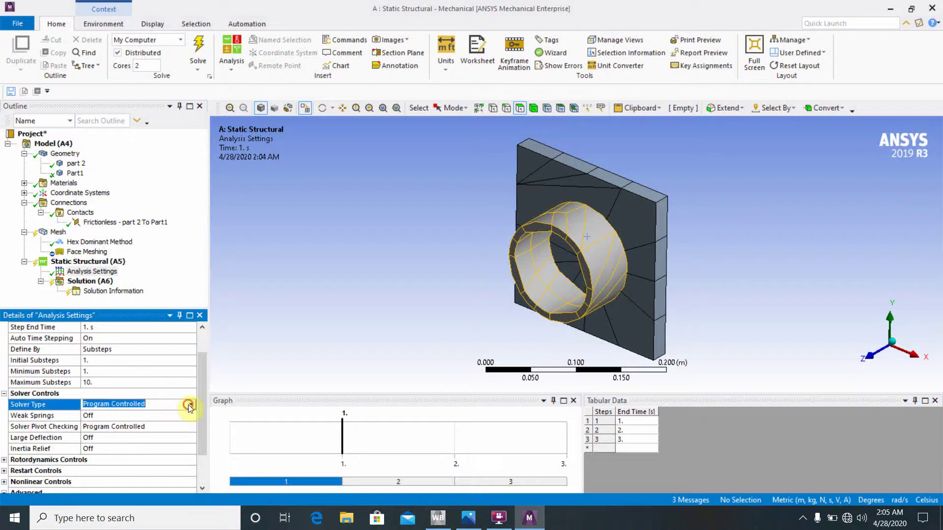
pyautogui.click(190, 404)
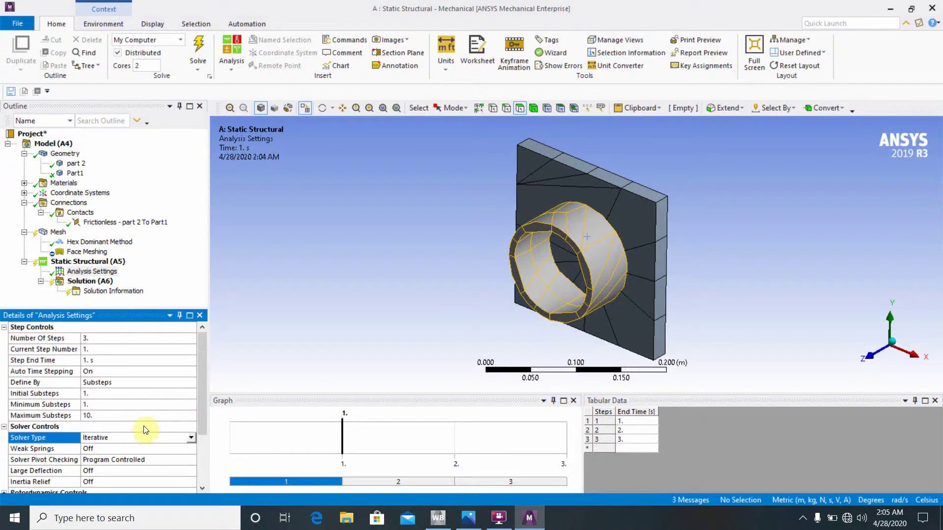
# Choose Program Controlled for Solver Pivot Checking.
pyautogui.scroll(-1, 140, 427)
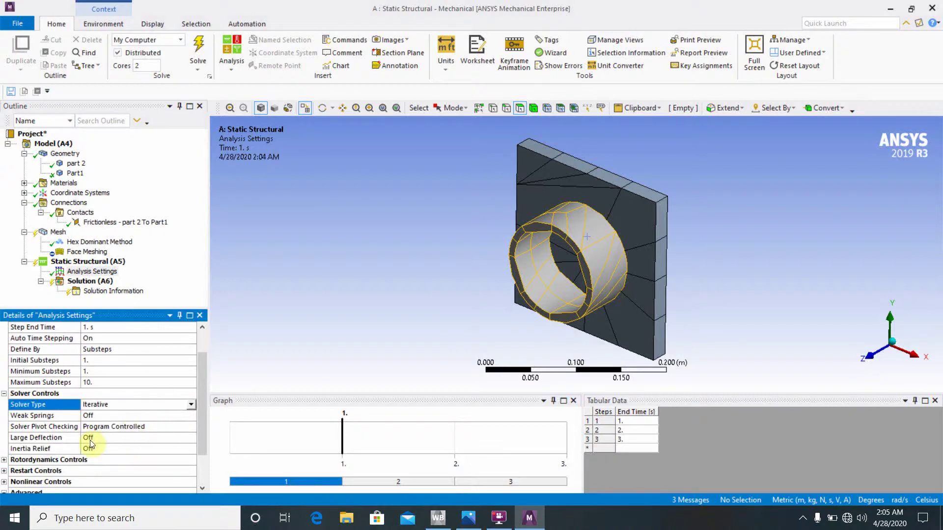
pyautogui.click(149, 428)
pyautogui.click(190, 427)
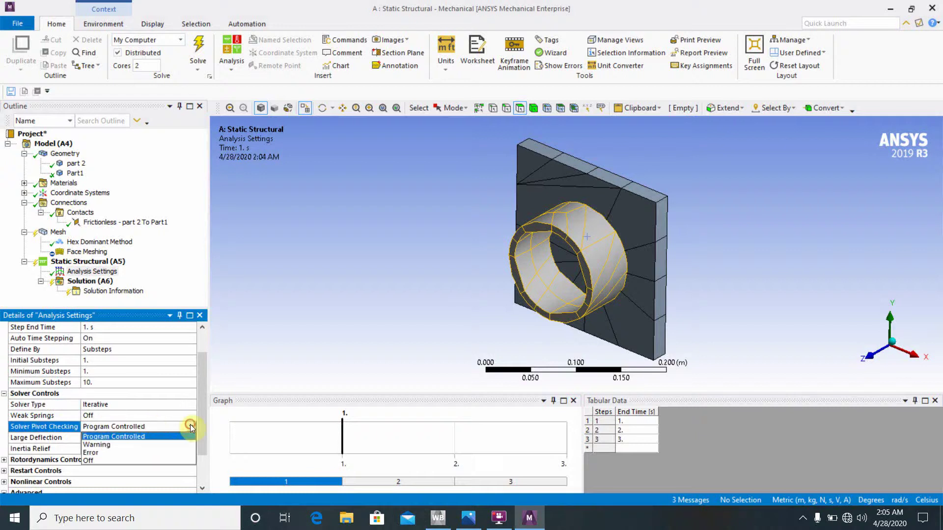
pyautogui.click(141, 437)
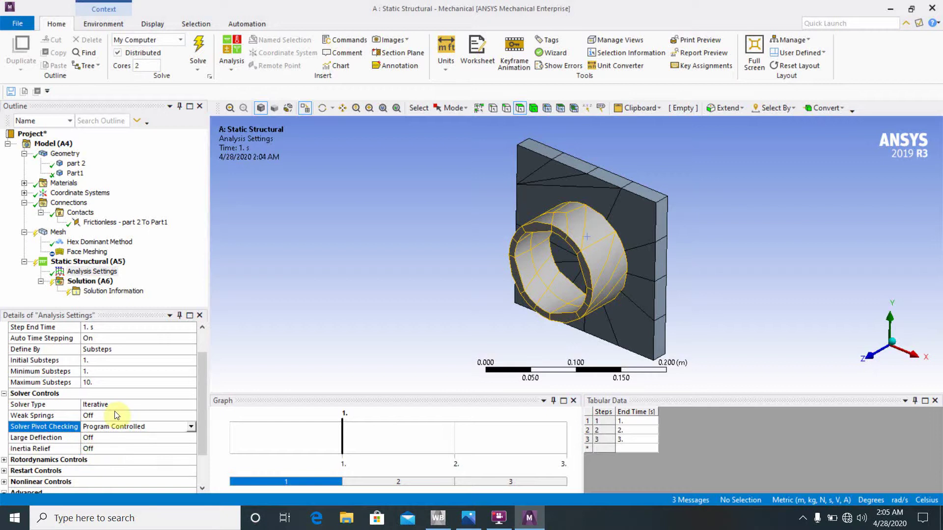
pyautogui.scroll(1, 114, 412)
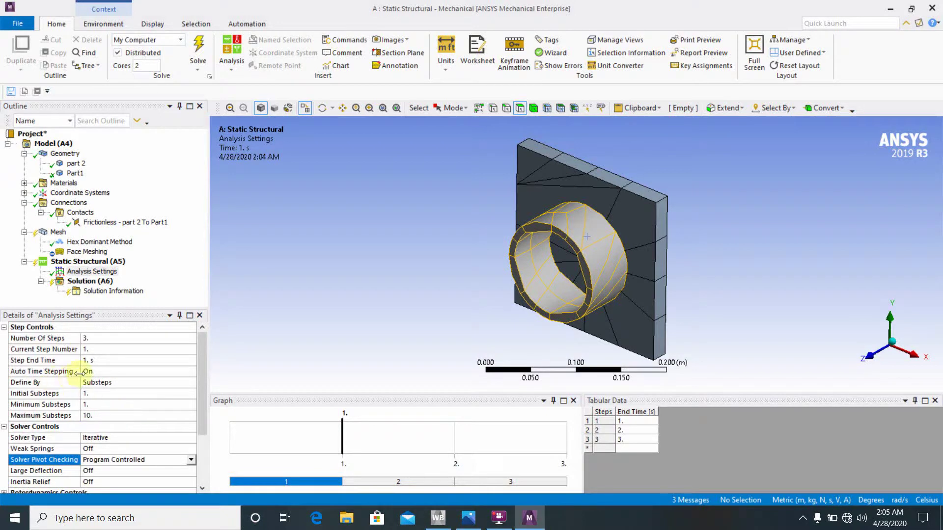
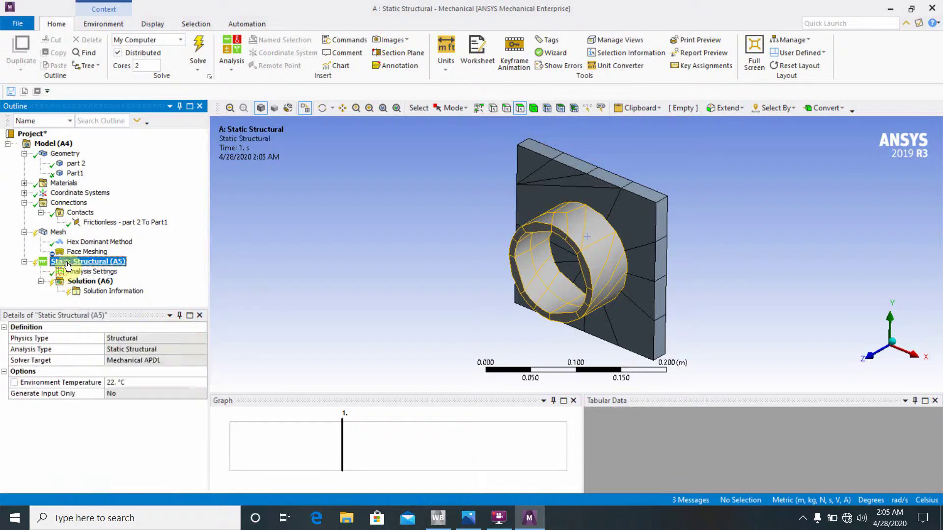
# Add a Fixed Support to the Static Structural analysis, scoped to the free annular end face of the ring.
pyautogui.moveTo(102, 270)
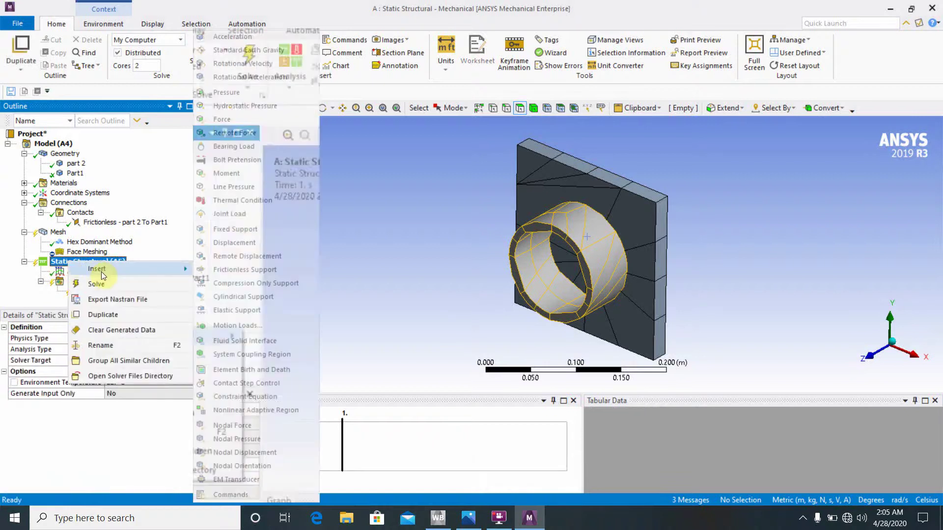
pyautogui.click(240, 230)
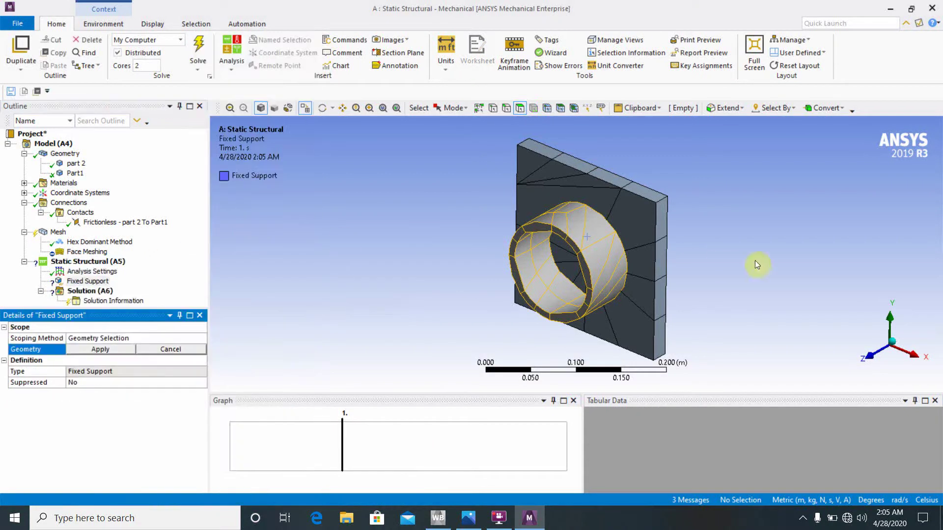
pyautogui.click(576, 318)
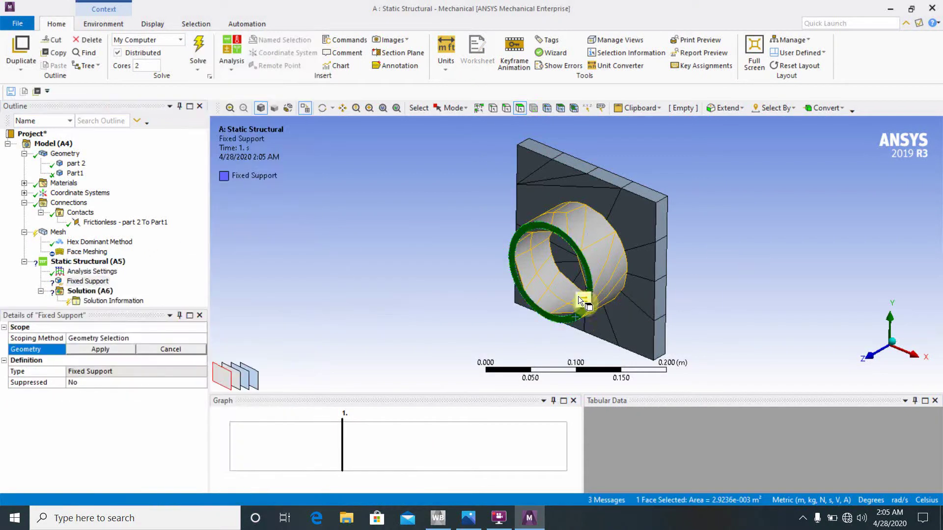
pyautogui.click(98, 350)
pyautogui.click(191, 282)
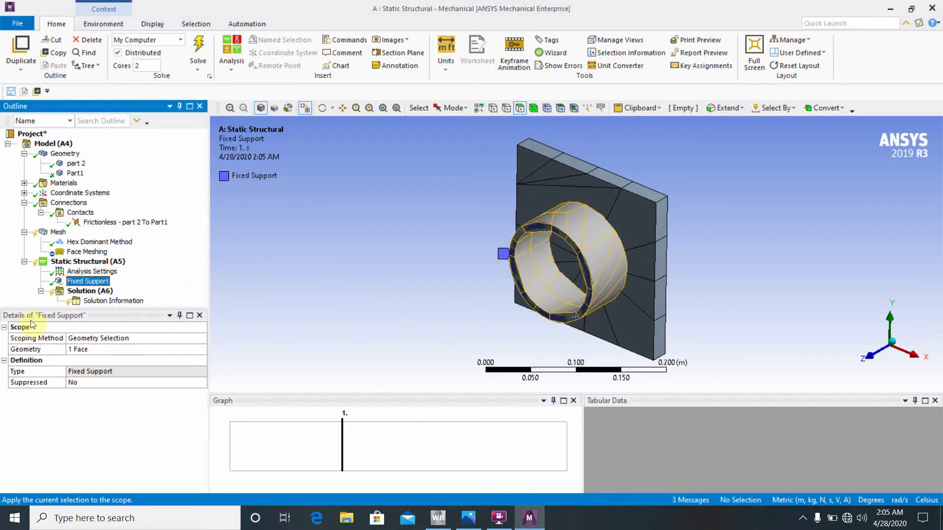
# Add a Displacement to the Static Structural analysis and define its Z Component as Tabular.
pyautogui.rightClick(84, 262)
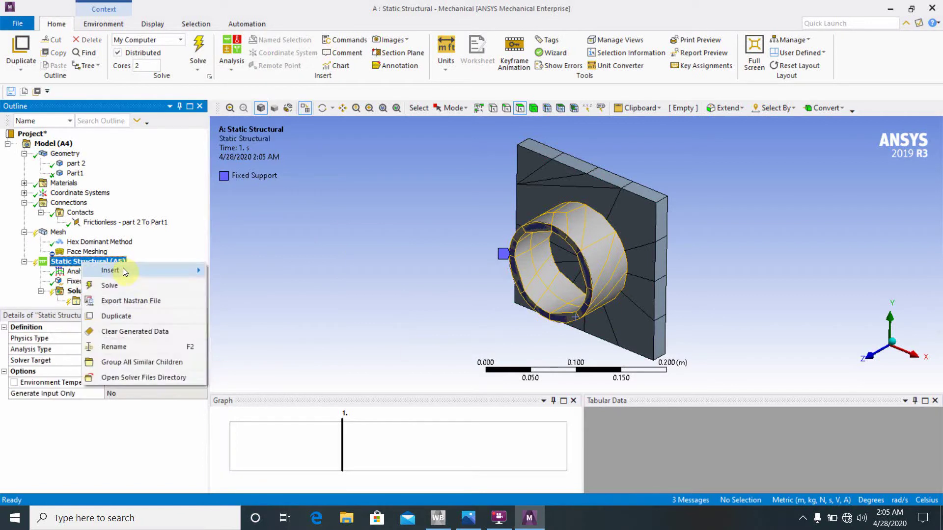
pyautogui.moveTo(124, 270)
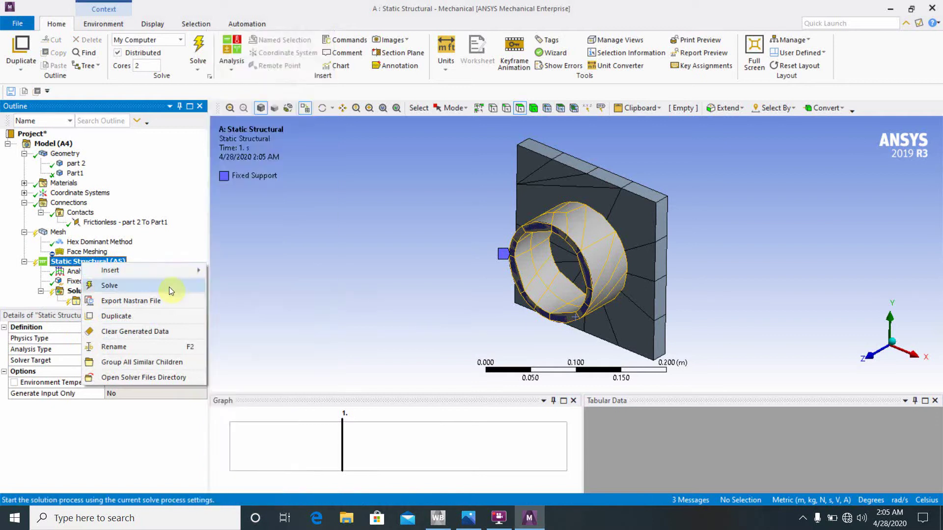
pyautogui.moveTo(184, 270)
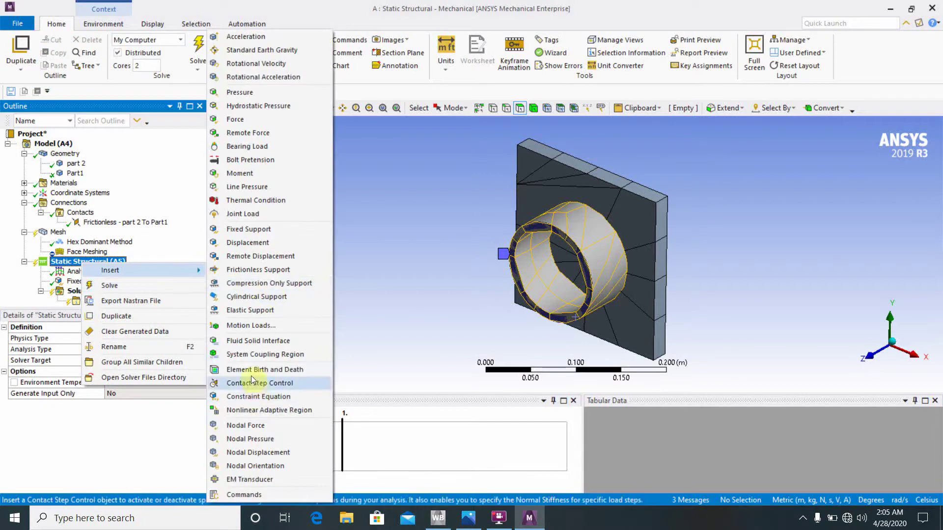
pyautogui.click(244, 244)
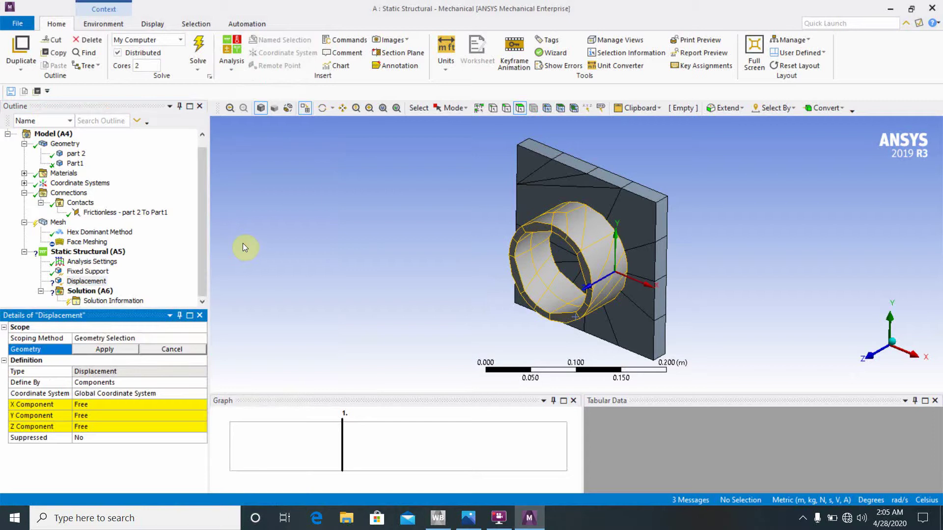
pyautogui.click(121, 426)
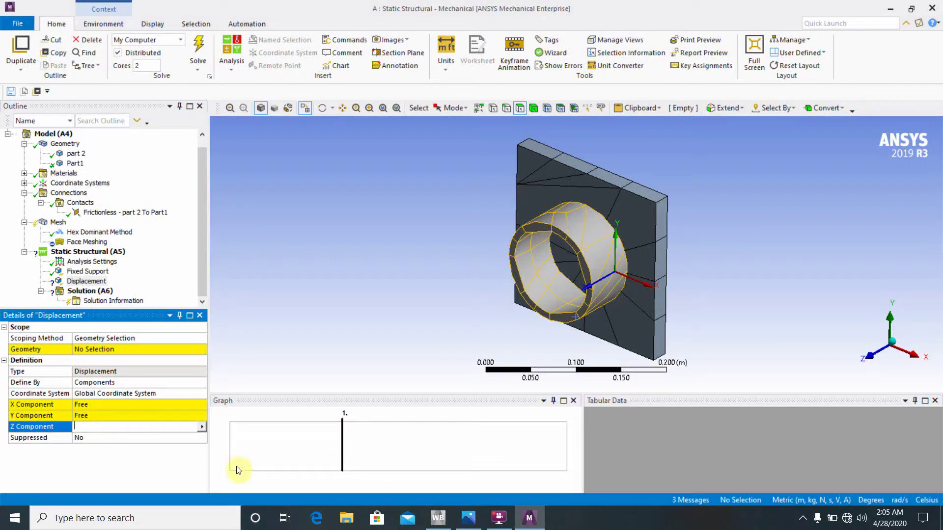
pyautogui.click(202, 427)
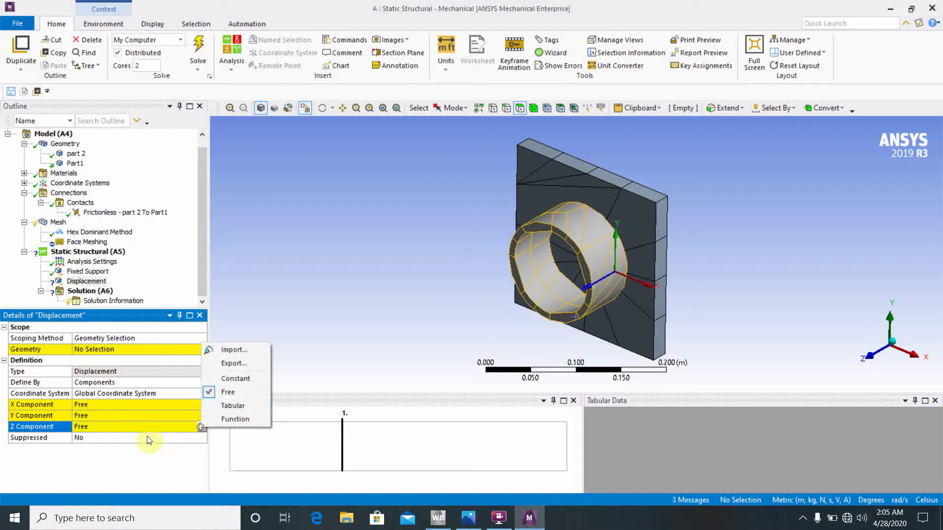
pyautogui.click(231, 407)
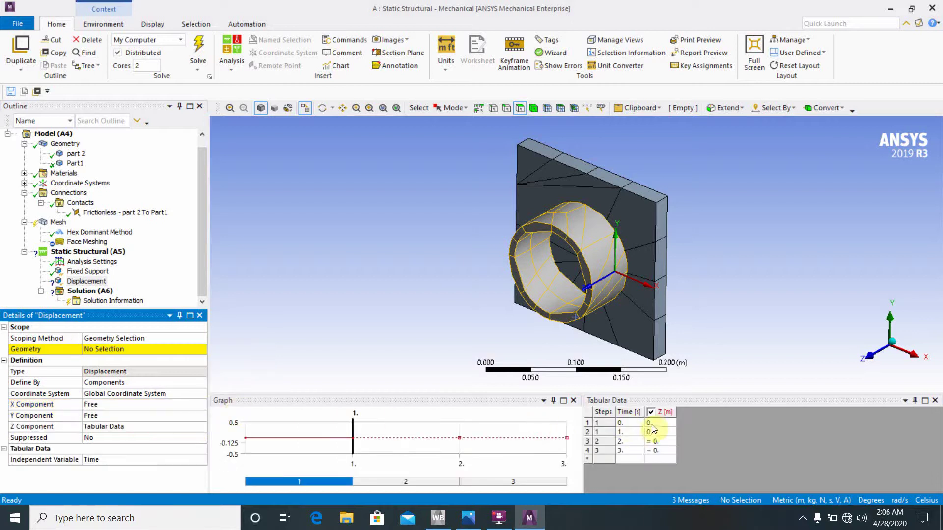
# Set the Z displacement to 5 m at 2 s and 0 m at 3 s.
pyautogui.click(647, 441)
pyautogui.click(661, 441)
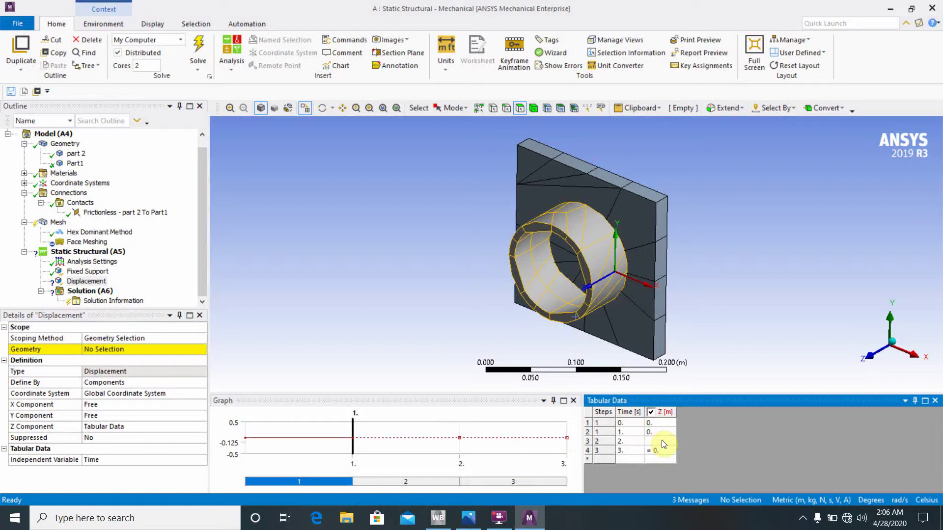
pyautogui.write('5')
pyautogui.click(414, 355)
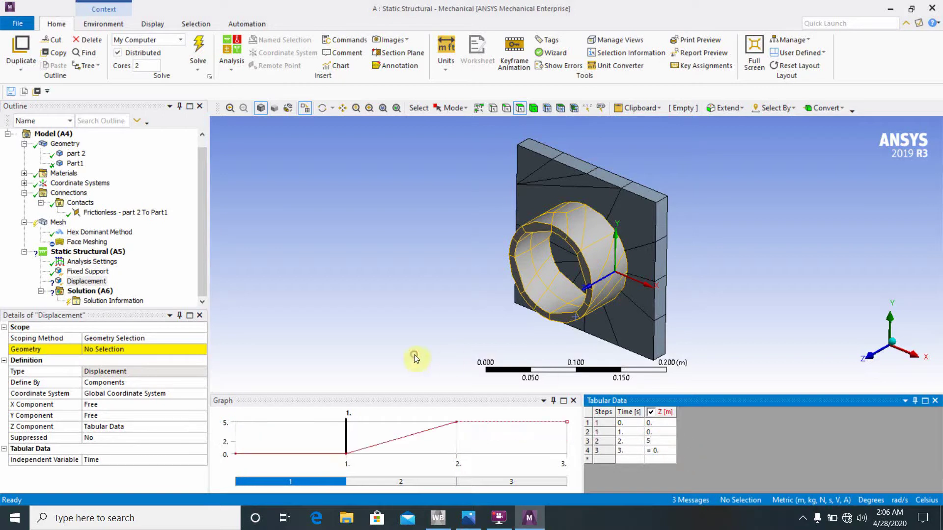
pyautogui.click(670, 452)
pyautogui.click(448, 374)
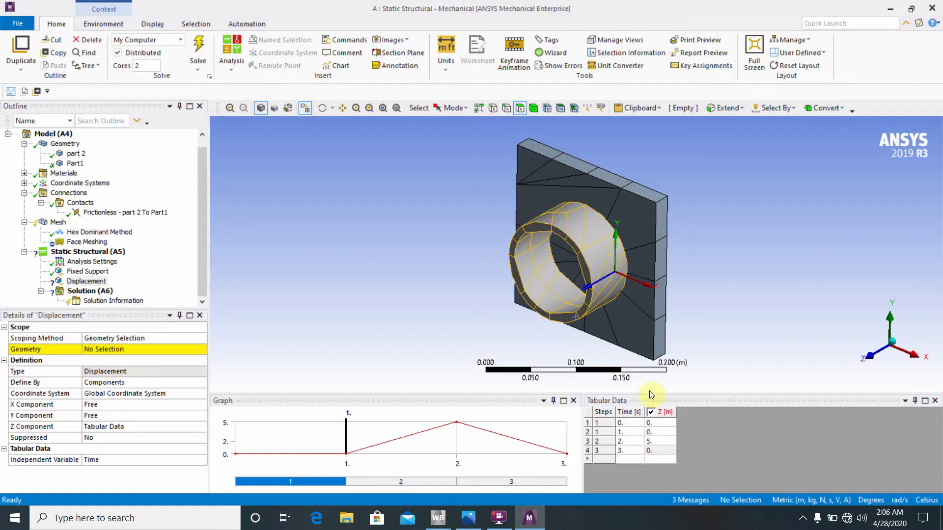
# Scope the Displacement to the large square face of the plate on the side away from the ring.
pyautogui.moveTo(790, 332); pyautogui.dragTo(609, 255, button='middle')
pyautogui.click(610, 255)
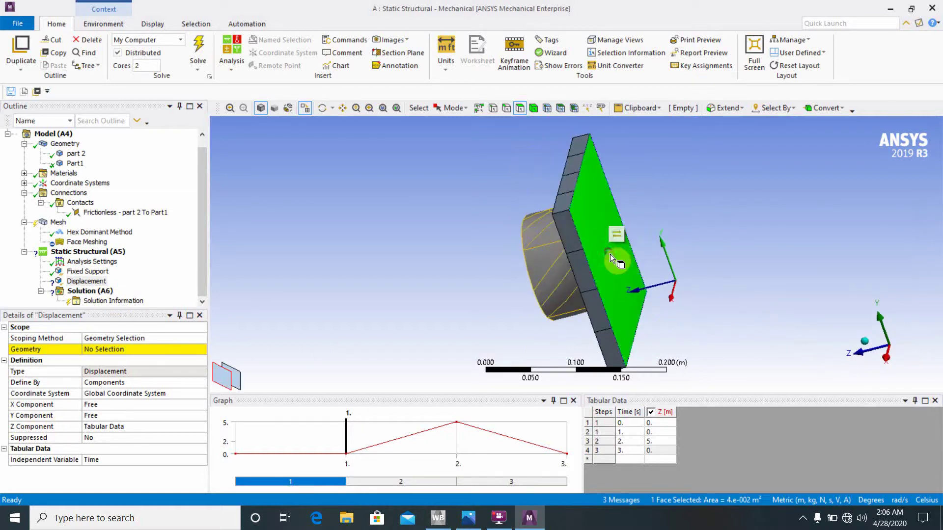
pyautogui.click(102, 349)
pyautogui.click(116, 349)
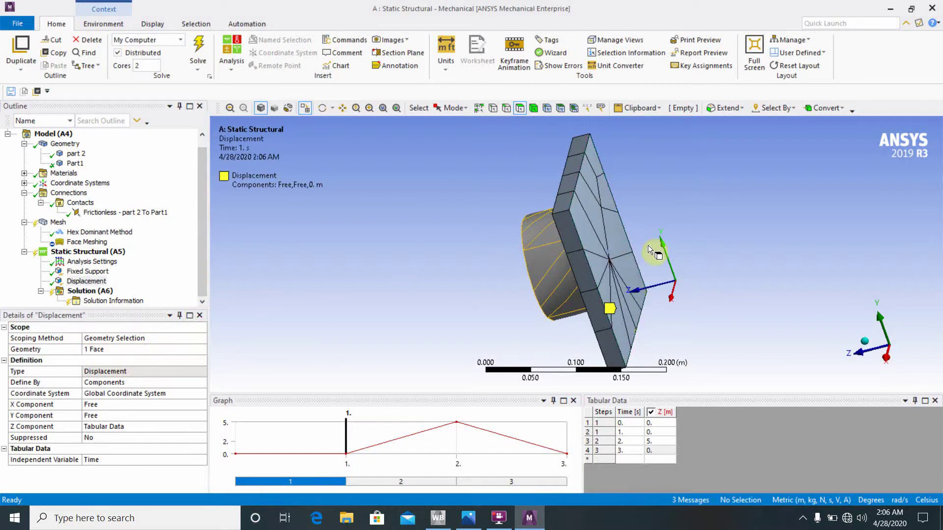
pyautogui.moveTo(633, 263); pyautogui.dragTo(698, 260, button='middle')
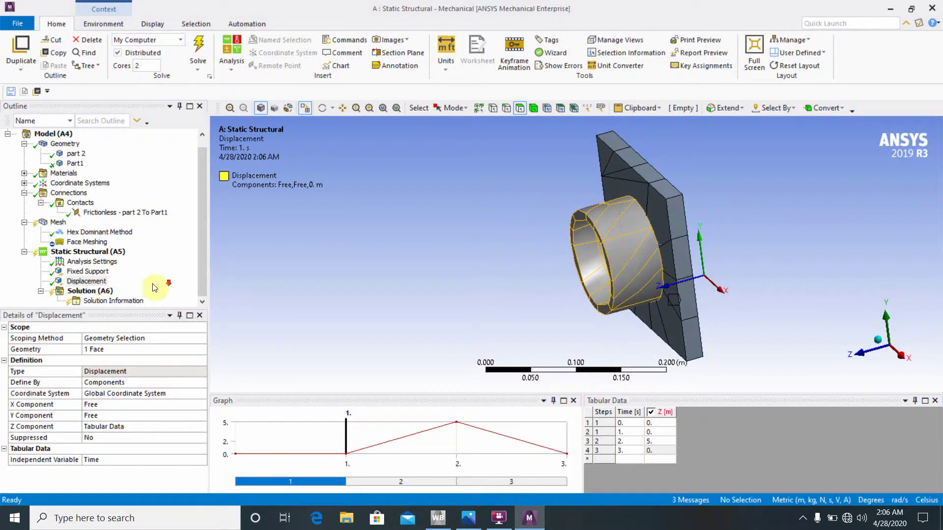
# Add a Total Deformation result for all bodies to the Solution.
pyautogui.click(88, 292)
pyautogui.rightClick(88, 292)
pyautogui.moveTo(125, 296)
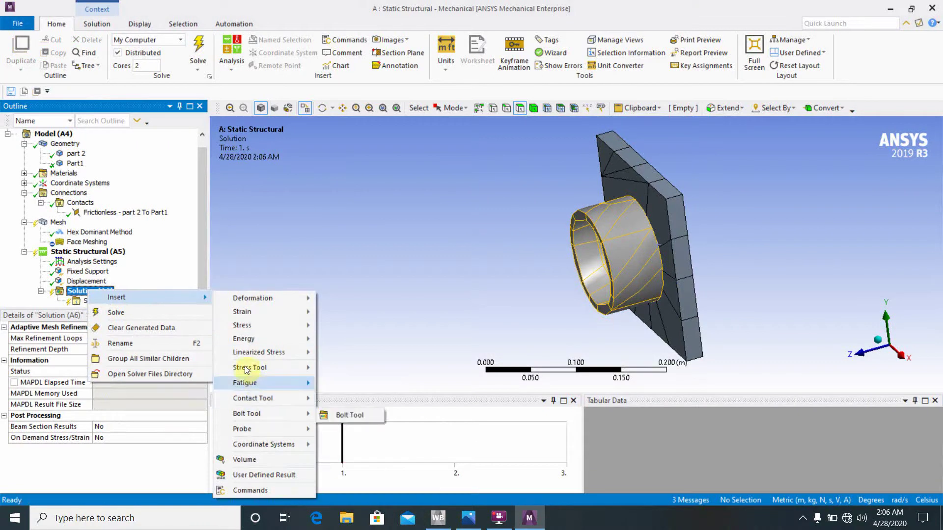
pyautogui.moveTo(257, 338)
pyautogui.moveTo(285, 298)
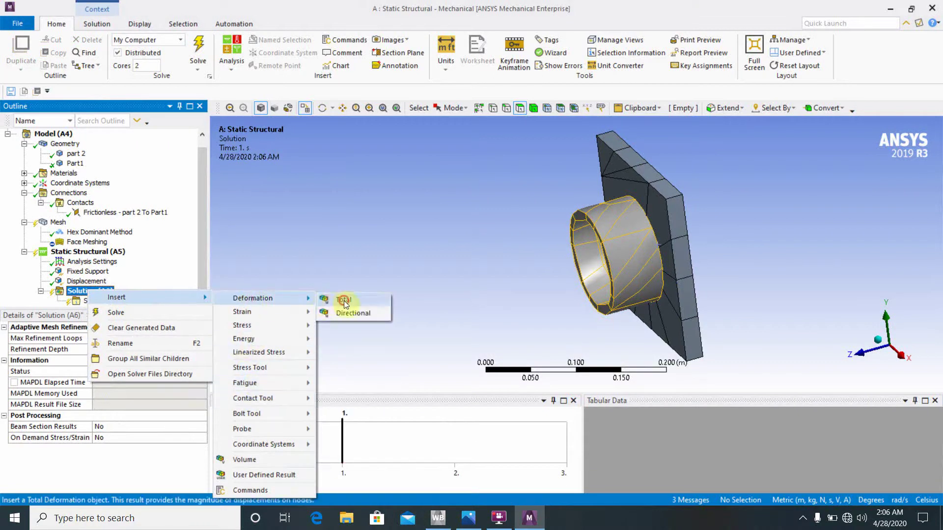
pyautogui.click(344, 299)
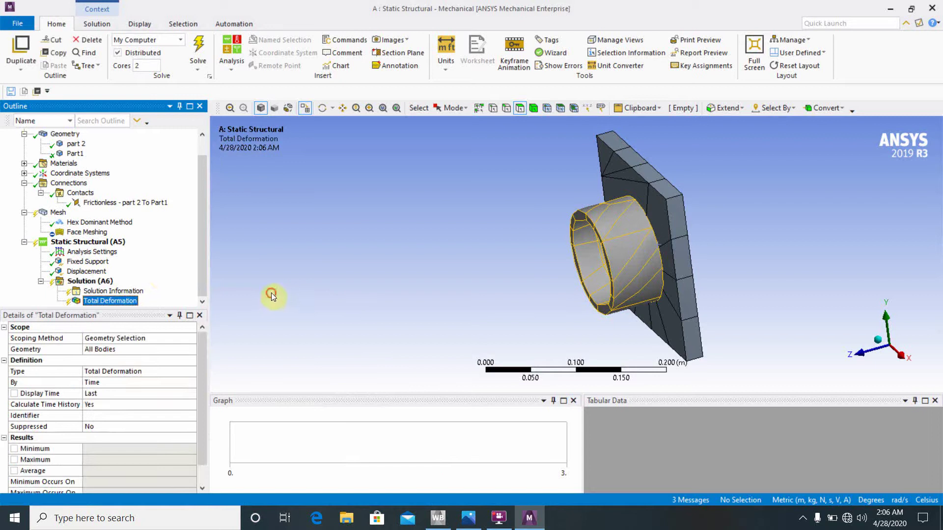
pyautogui.click(271, 292)
pyautogui.click(183, 256)
pyautogui.click(333, 282)
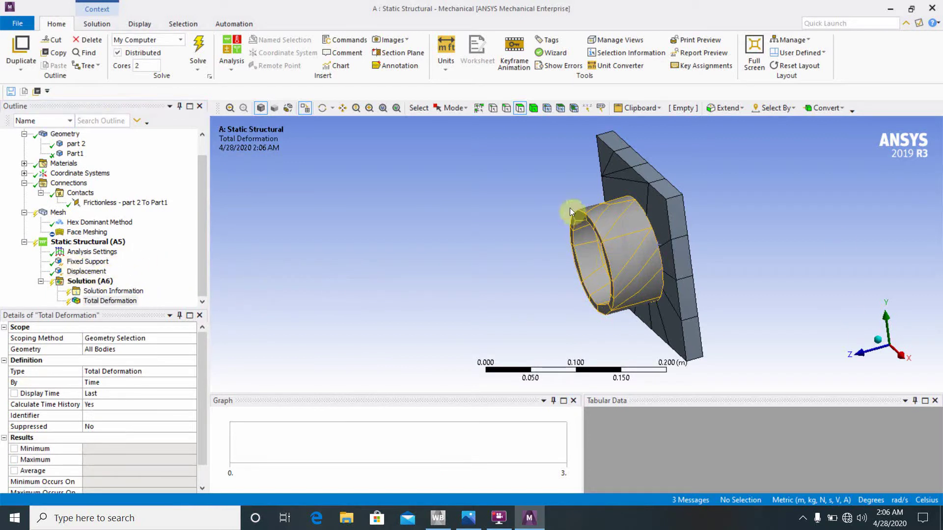
# Try to solve the static structural analysis of the plate and ring.
pyautogui.moveTo(800, 226); pyautogui.dragTo(759, 243, button='middle')
pyautogui.moveTo(642, 234); pyautogui.dragTo(737, 267, button='middle')
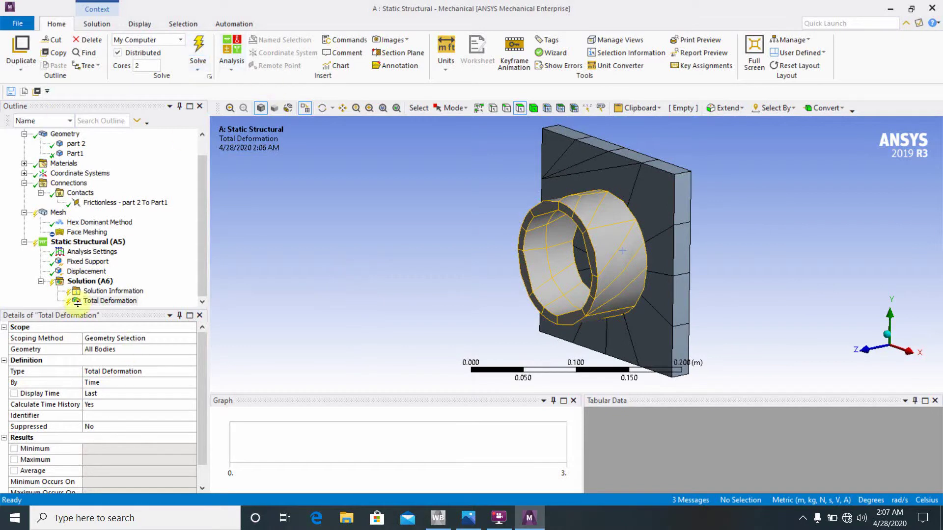
pyautogui.click(202, 46)
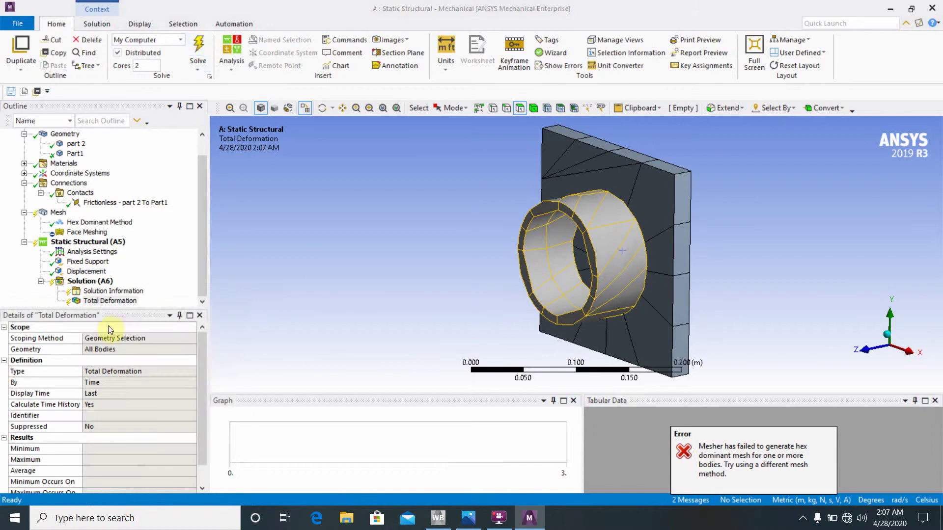
# Examine the Total Deformation view of the assembly and the Solver Output in Solution Information.
pyautogui.click(105, 302)
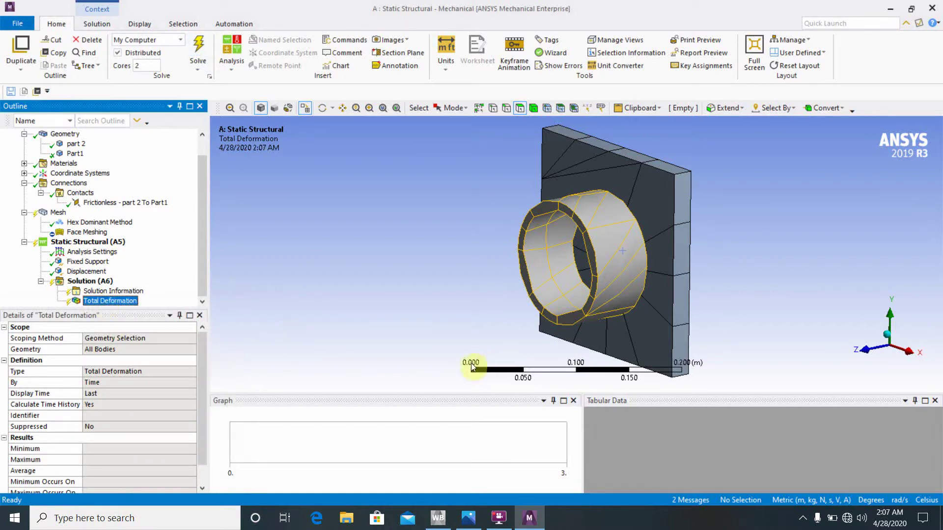
pyautogui.scroll(2, 364, 345)
pyautogui.scroll(-3, 606, 285)
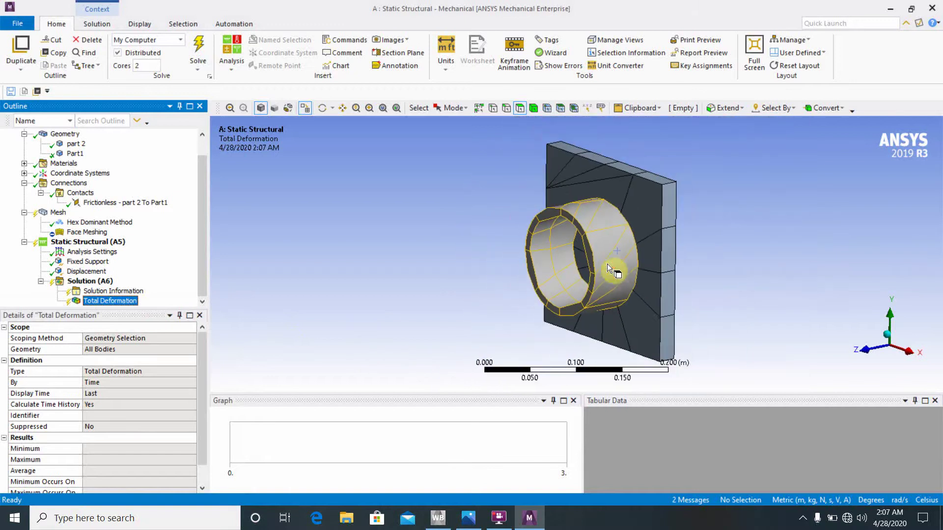
pyautogui.moveTo(607, 263); pyautogui.dragTo(687, 294, button='middle')
pyautogui.scroll(2, 810, 329)
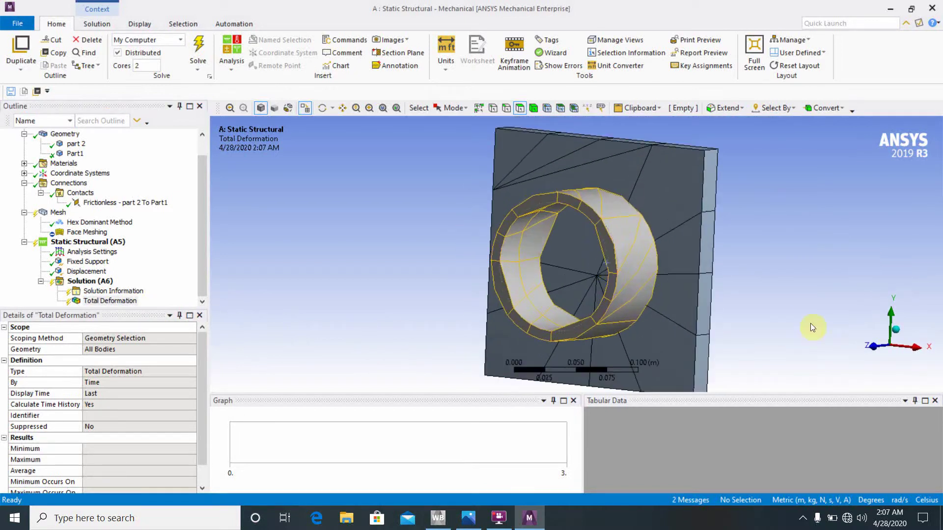
pyautogui.click(111, 292)
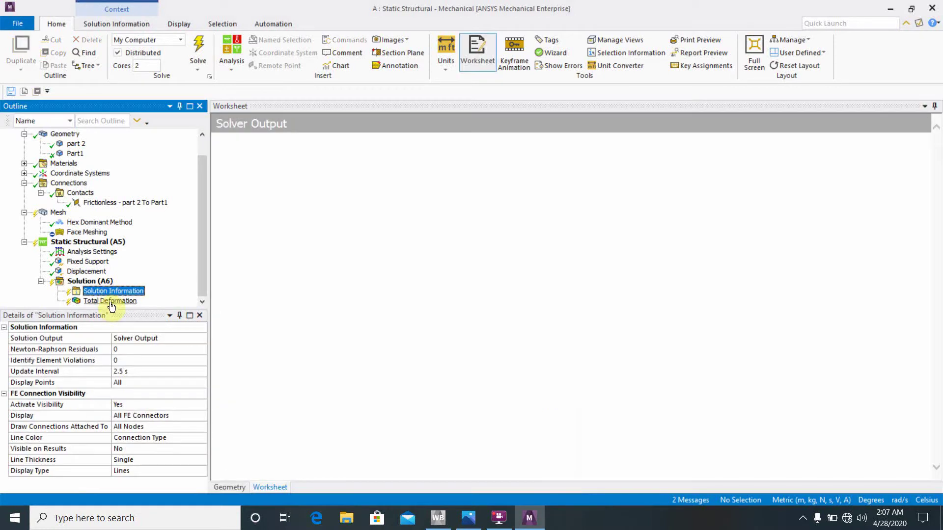
pyautogui.click(111, 302)
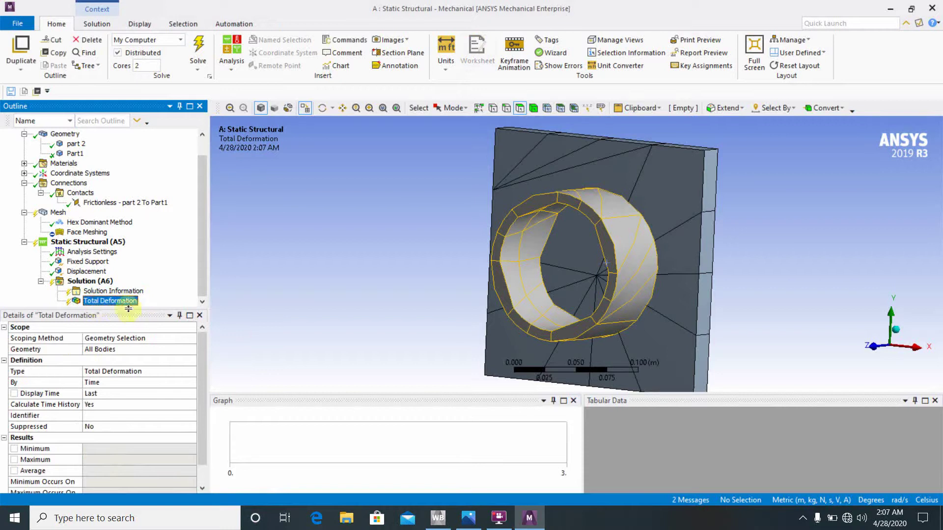
pyautogui.click(499, 518)
pyautogui.click(72, 49)
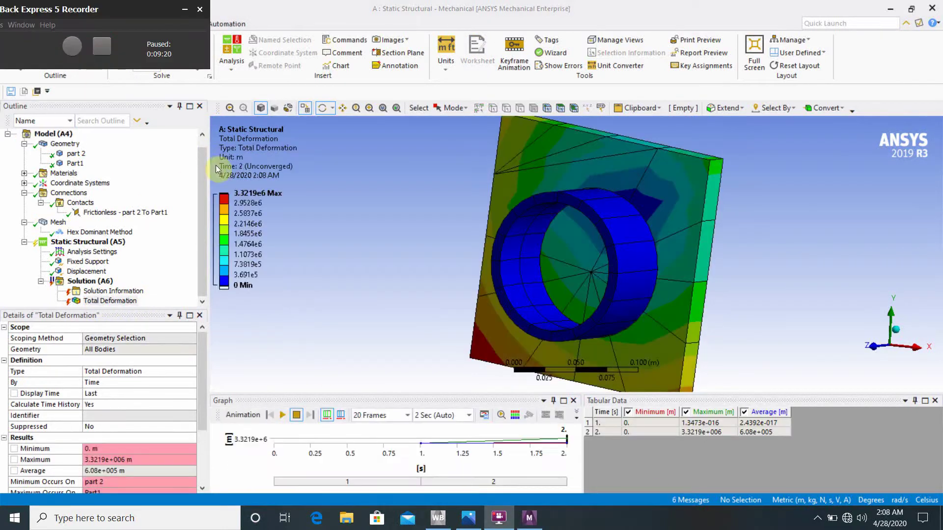
pyautogui.hotkey('ctrl', 'shift', 'F9')
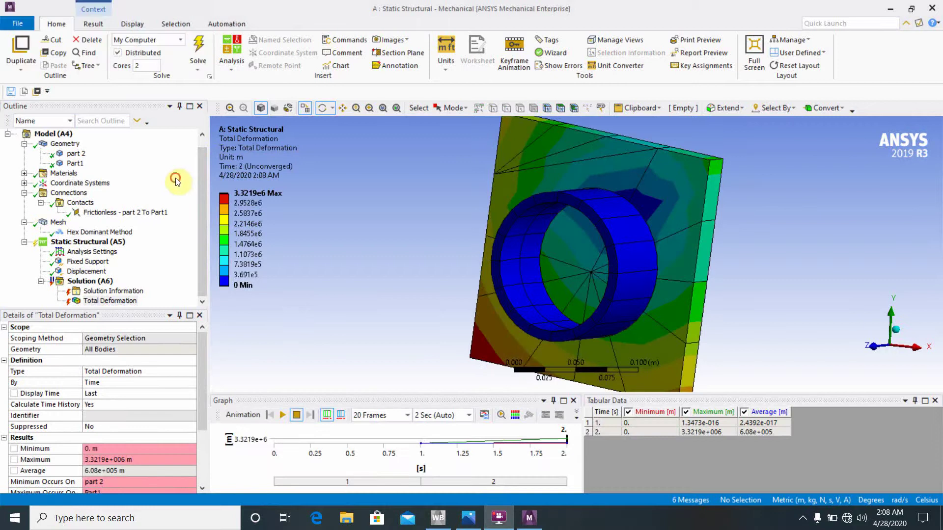
pyautogui.click(343, 243)
pyautogui.click(324, 307)
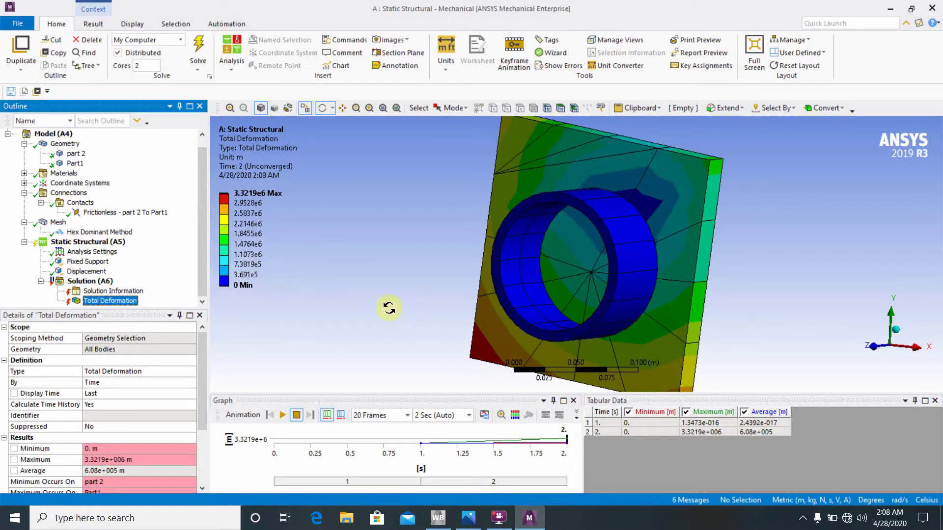
# Play the Total Deformation animation with the plate and ring viewed from the front, and pause it partway.
pyautogui.moveTo(669, 341); pyautogui.dragTo(742, 365)
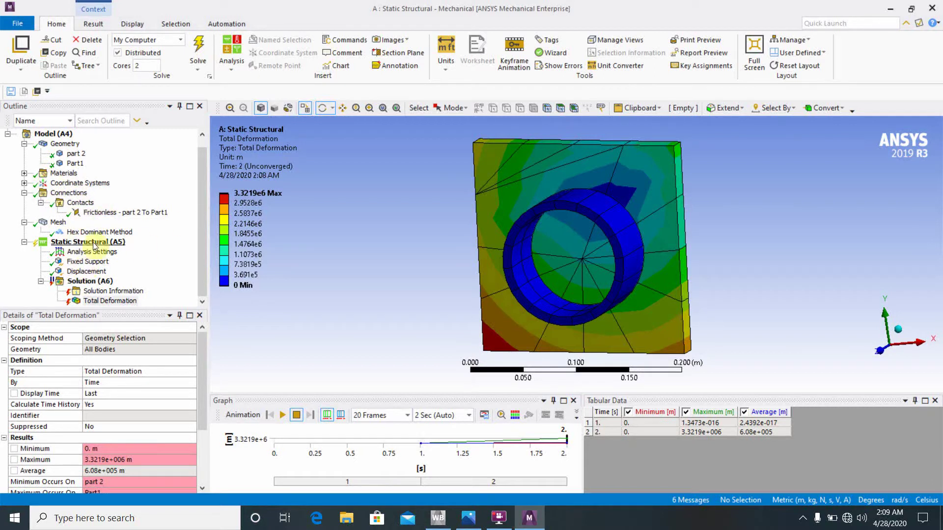
pyautogui.click(115, 301)
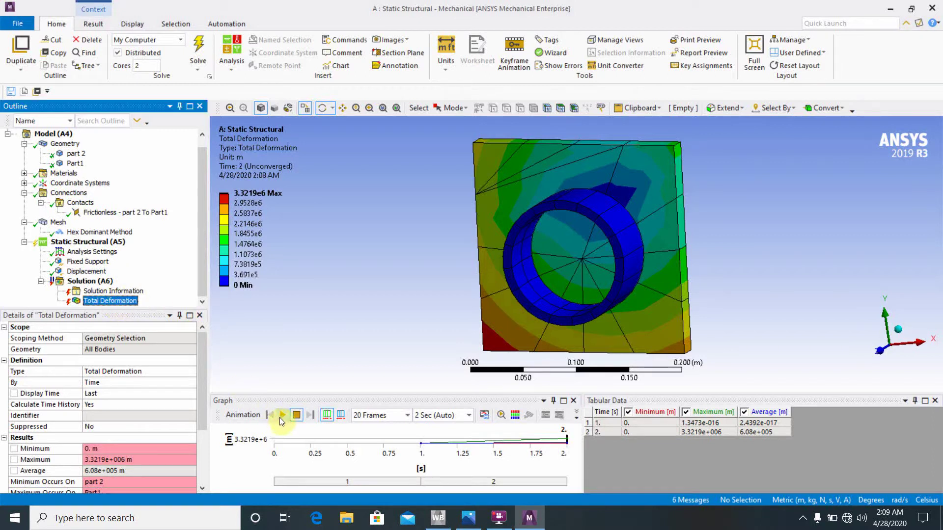
pyautogui.click(282, 415)
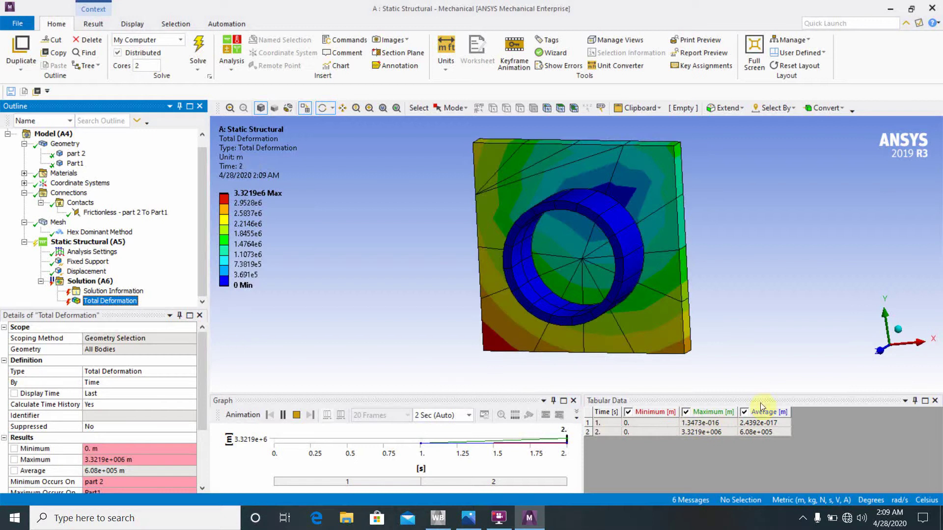
pyautogui.click(283, 415)
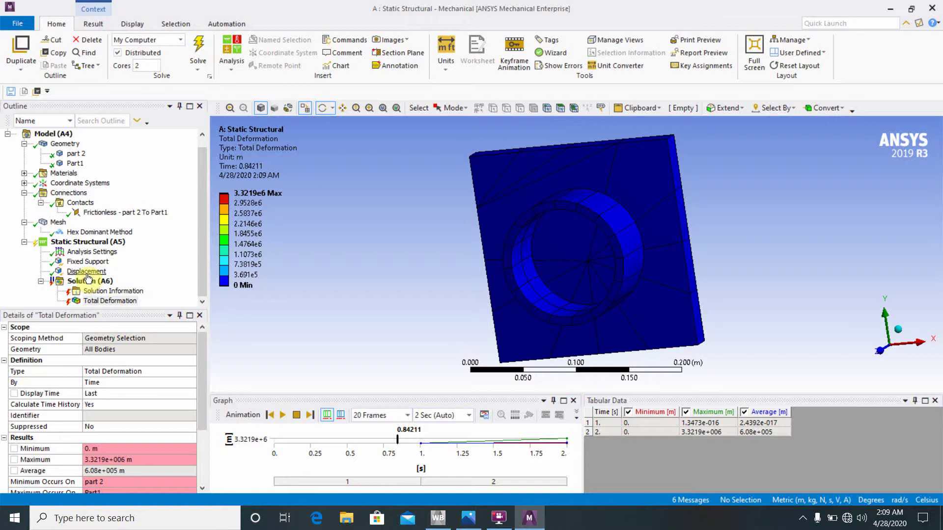
# Examine the paused Total Deformation result on the plate and ring from different angles.
pyautogui.click(107, 302)
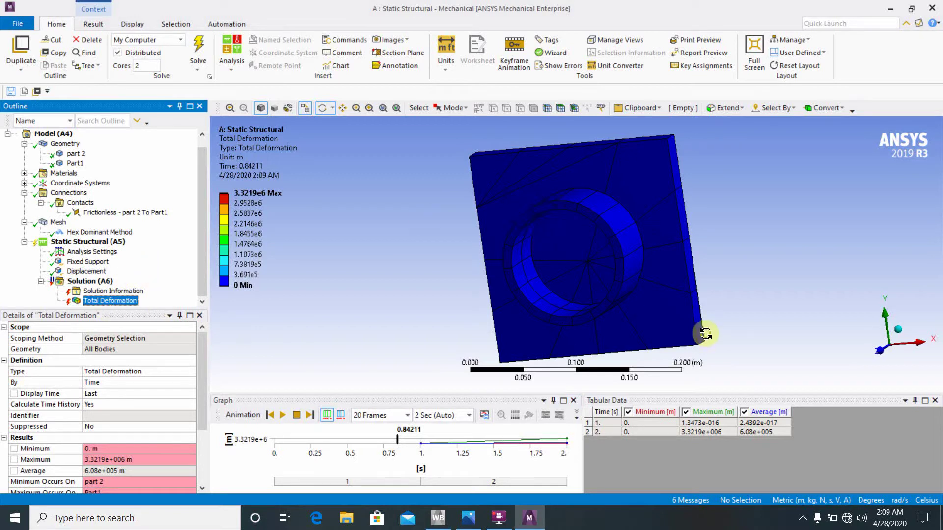
pyautogui.moveTo(707, 331); pyautogui.dragTo(559, 135)
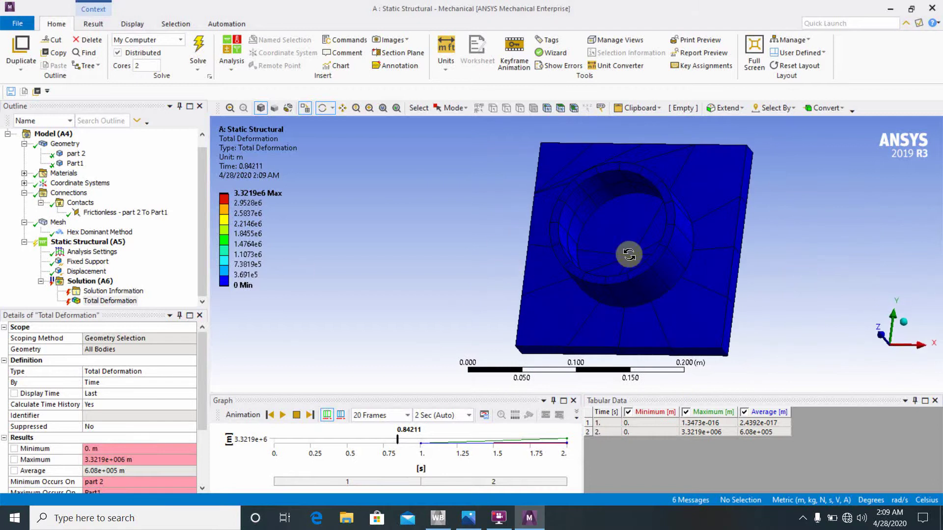
pyautogui.moveTo(759, 254); pyautogui.dragTo(730, 276)
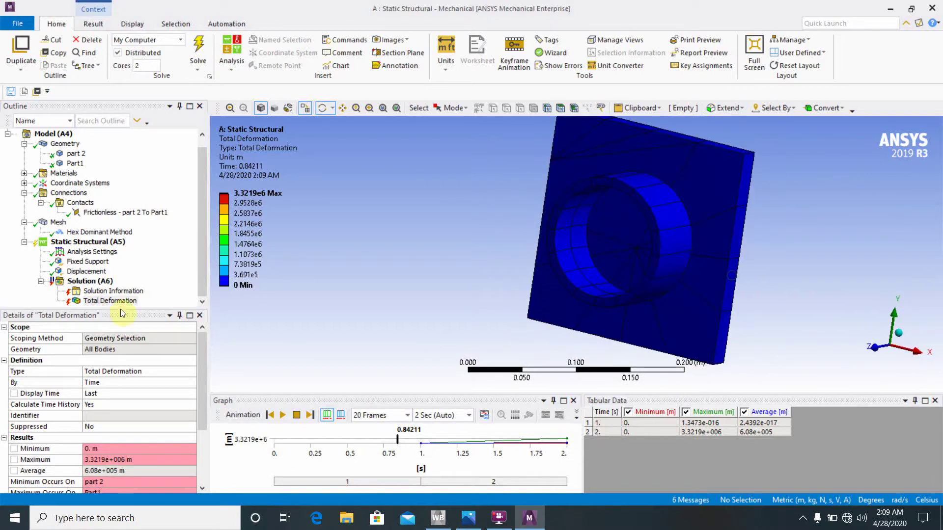
pyautogui.click(116, 303)
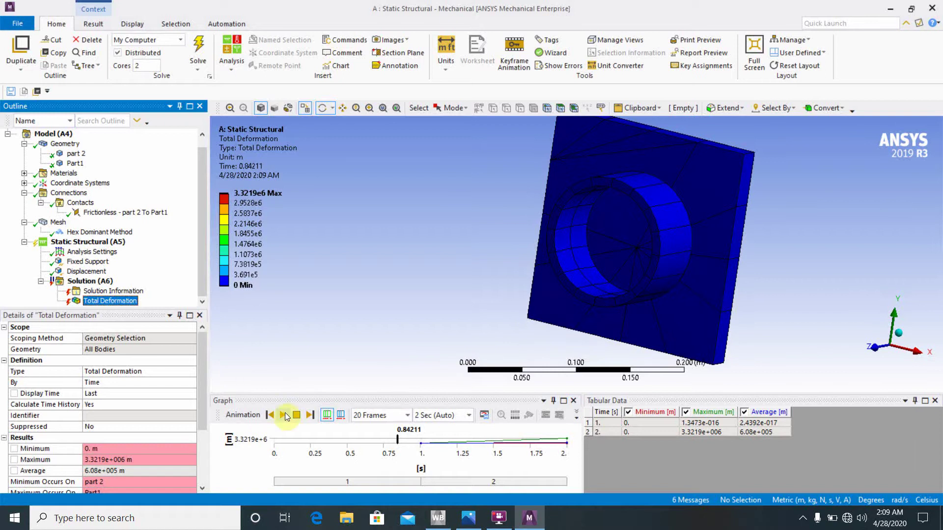
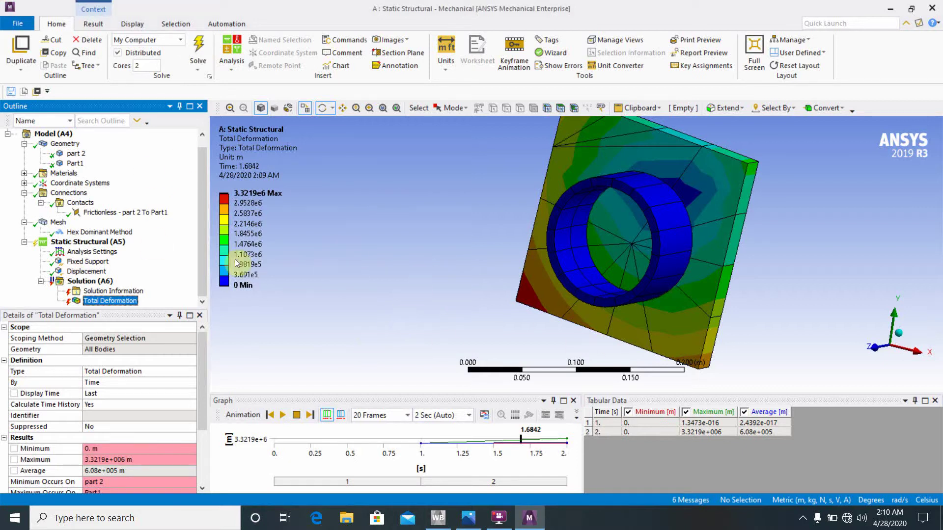
# Close the Mechanical session, dismiss the error dialog, and open the Static Structural system's Engineering Data.
pyautogui.click(935, 8)
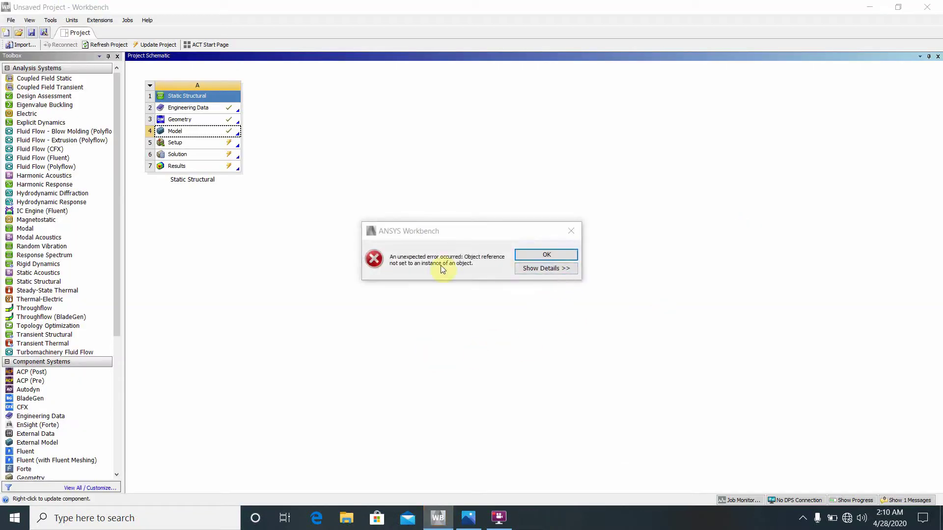
pyautogui.click(571, 255)
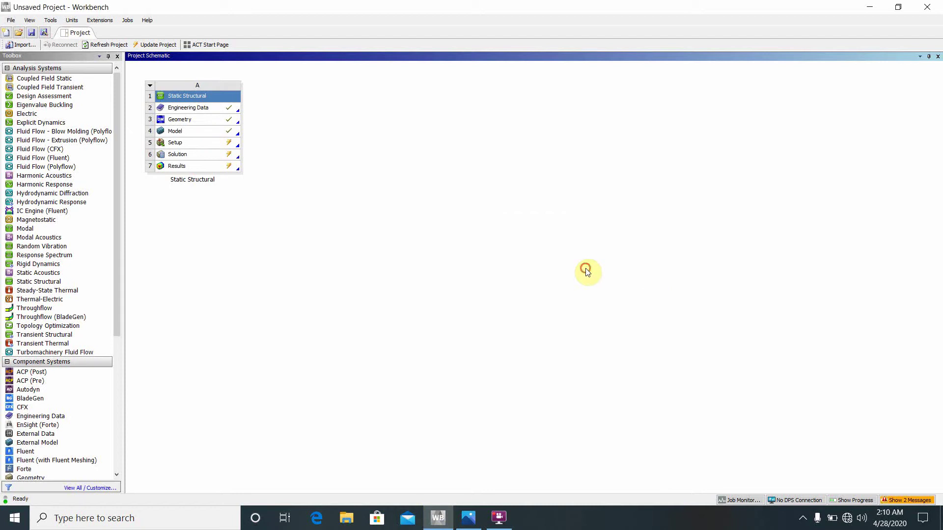
pyautogui.click(198, 109)
pyautogui.doubleClick(196, 108)
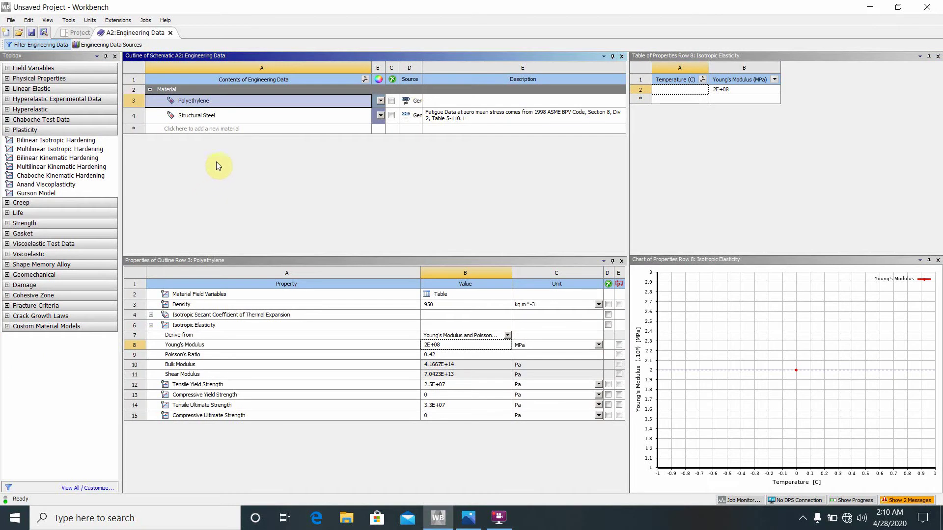
# Add the Multilinear Isotropic Hardening property to the Polyethylene material.
pyautogui.click(207, 102)
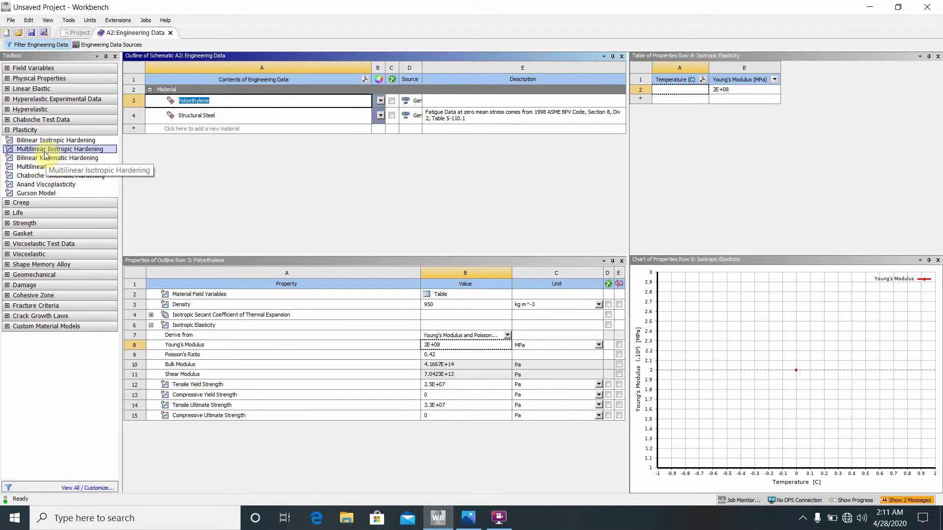
pyautogui.moveTo(44, 149); pyautogui.dragTo(142, 191)
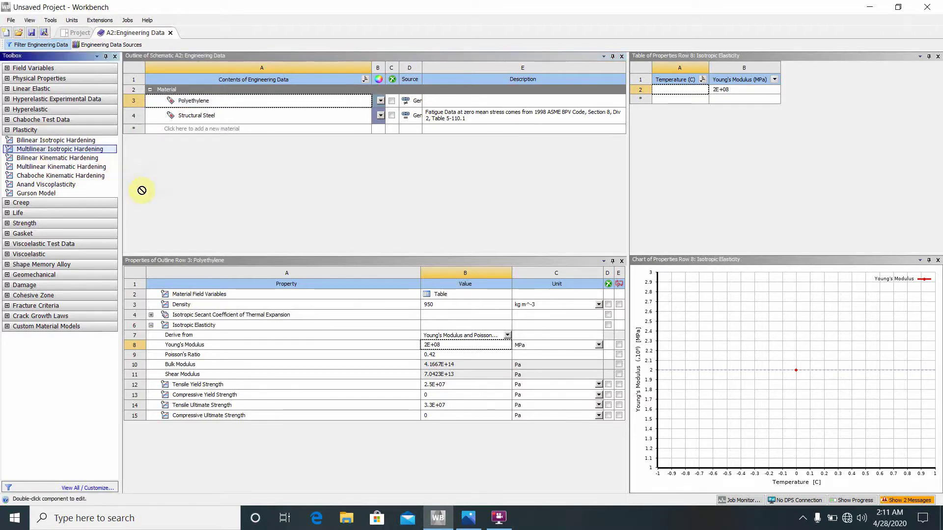
pyautogui.moveTo(192, 244); pyautogui.dragTo(255, 359)
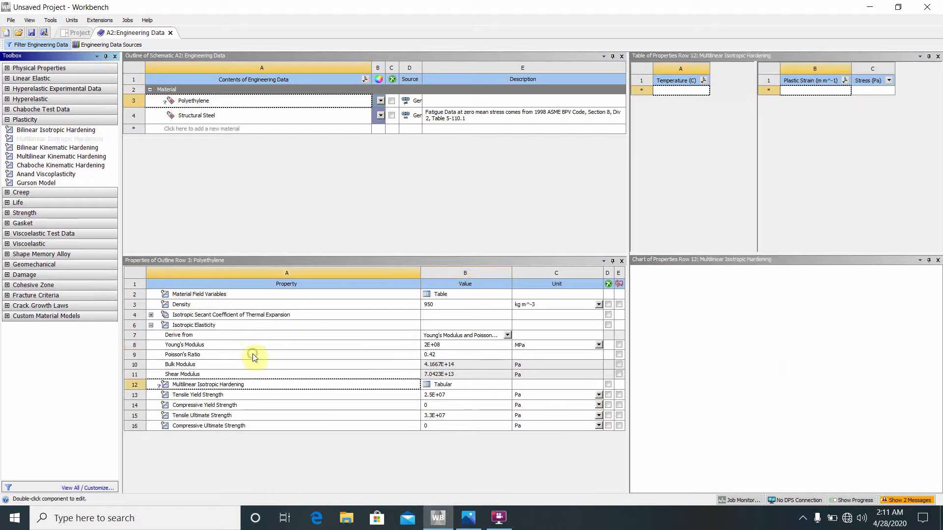
pyautogui.click(228, 385)
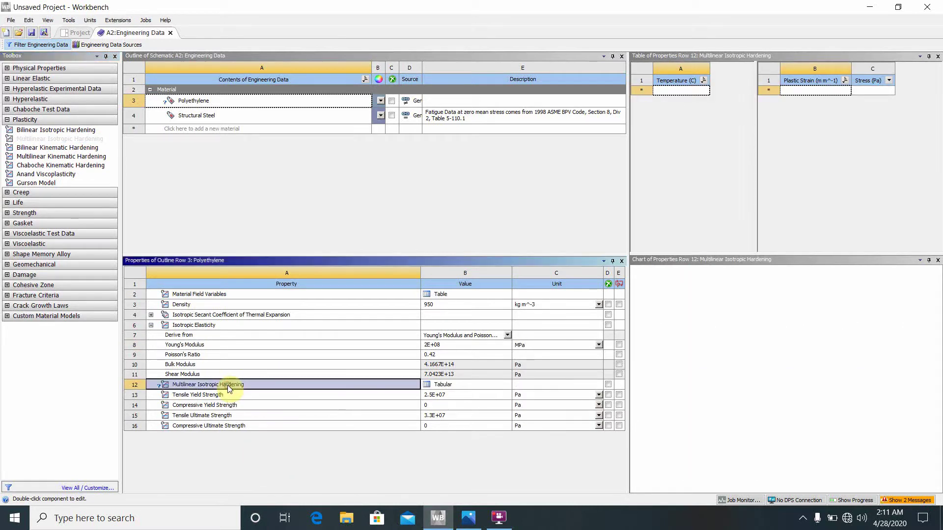
# Set the hardening table's stress unit to MPa and enter the first point as plastic strain 0 with stress 18.
pyautogui.click(813, 92)
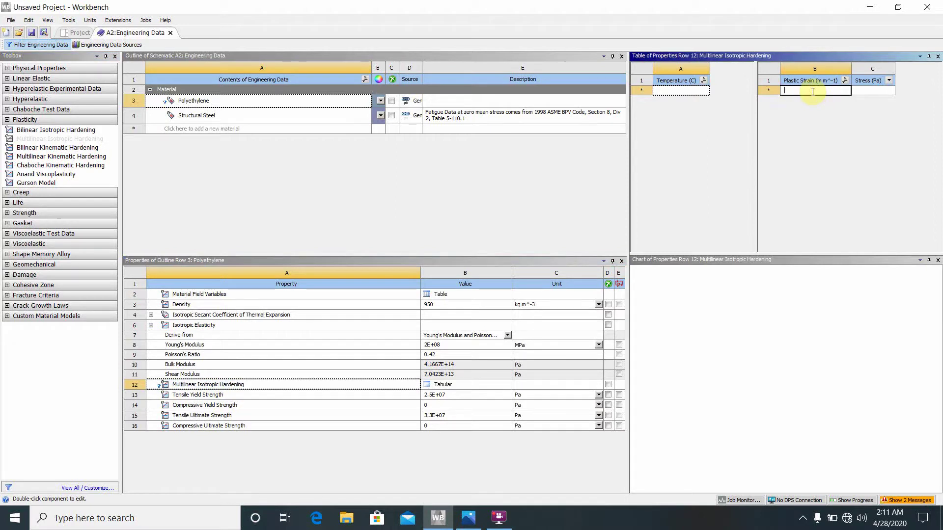
pyautogui.click(865, 91)
pyautogui.click(889, 80)
pyautogui.click(887, 146)
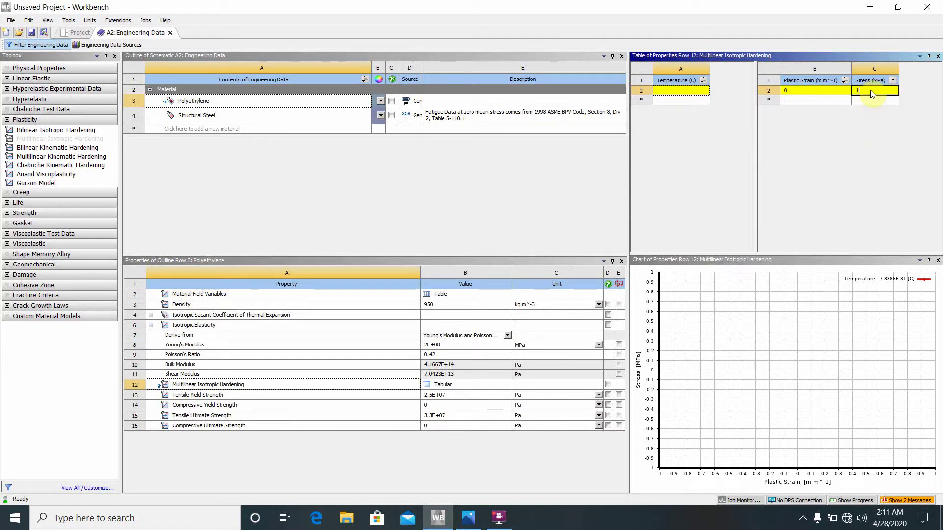
# Enter the second hardening point as plastic strain 1E+05 with a stress of 38 MPa.
pyautogui.click(813, 102)
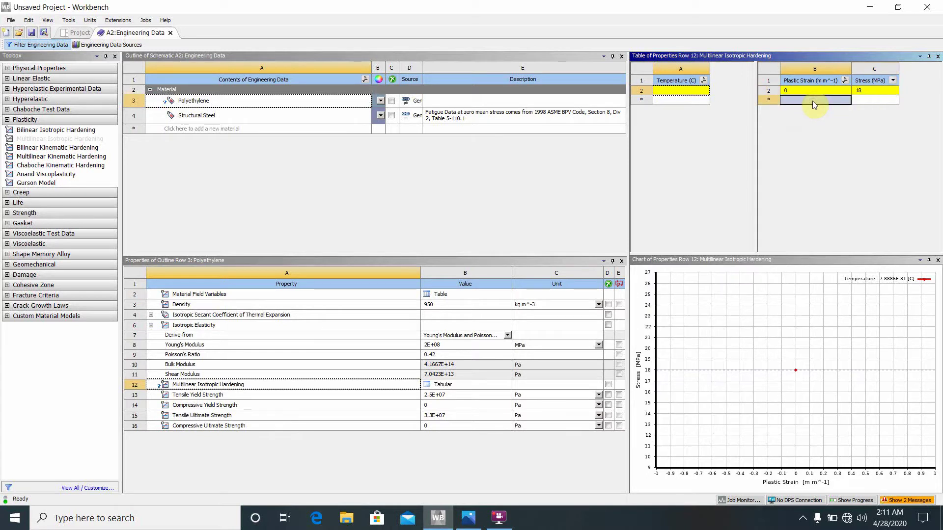
pyautogui.write('1E+')
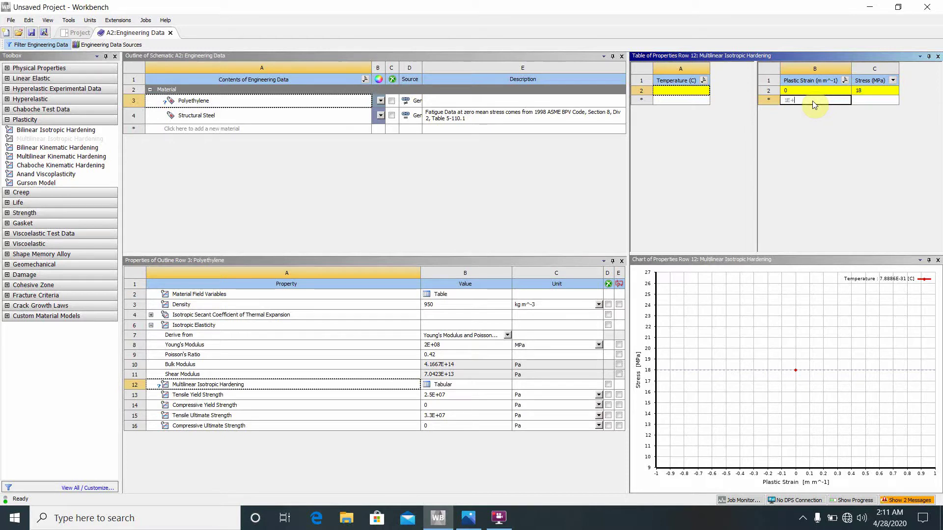
pyautogui.write('0')
pyautogui.write('5')
pyautogui.press('Return')
pyautogui.click(873, 103)
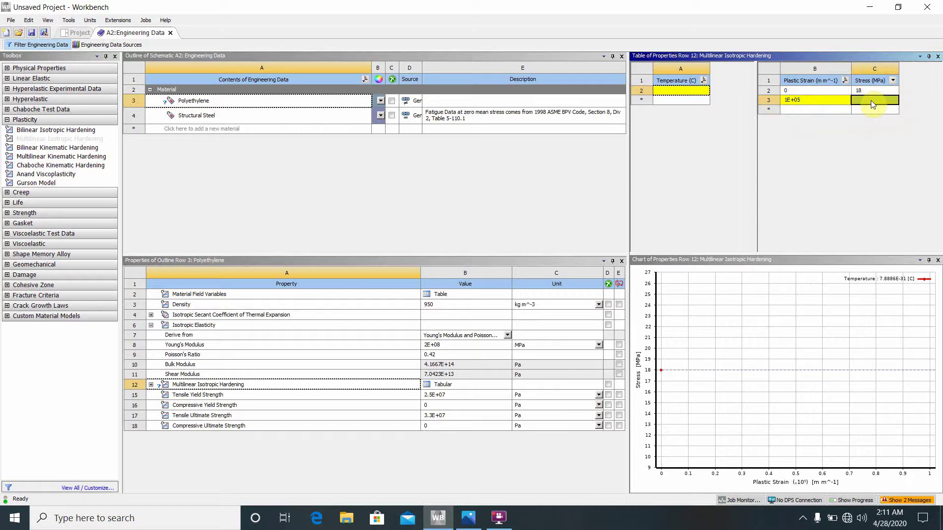
pyautogui.write('38')
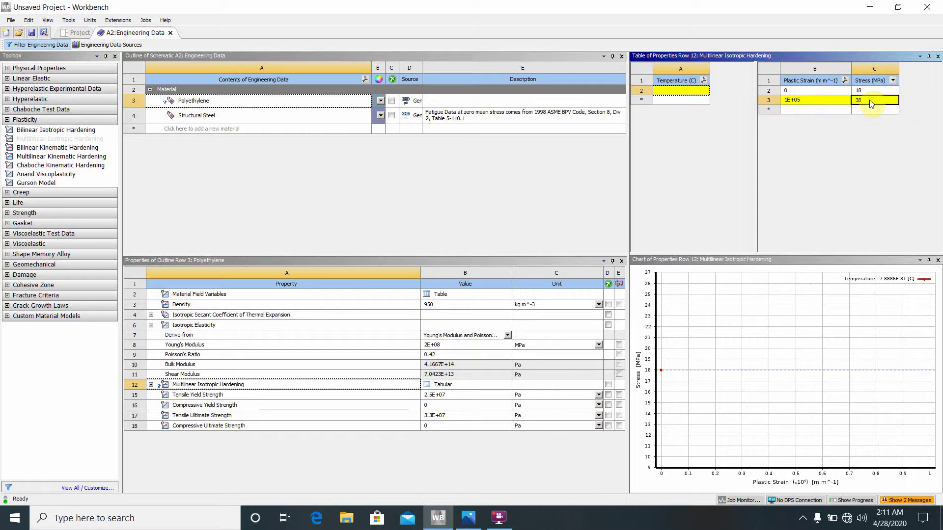
# Enter the third hardening point as plastic strain 2E+05 with a stress of 39 MPa.
pyautogui.click(802, 111)
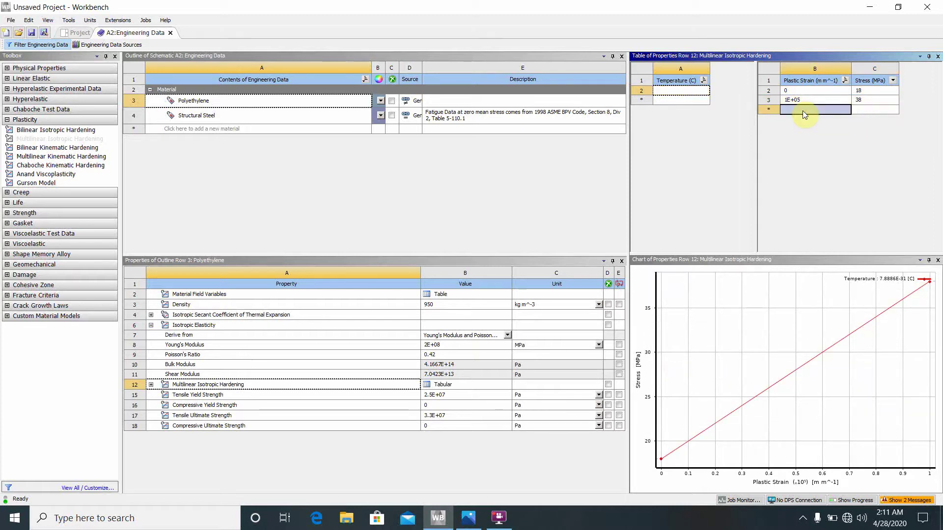
pyautogui.write('2E')
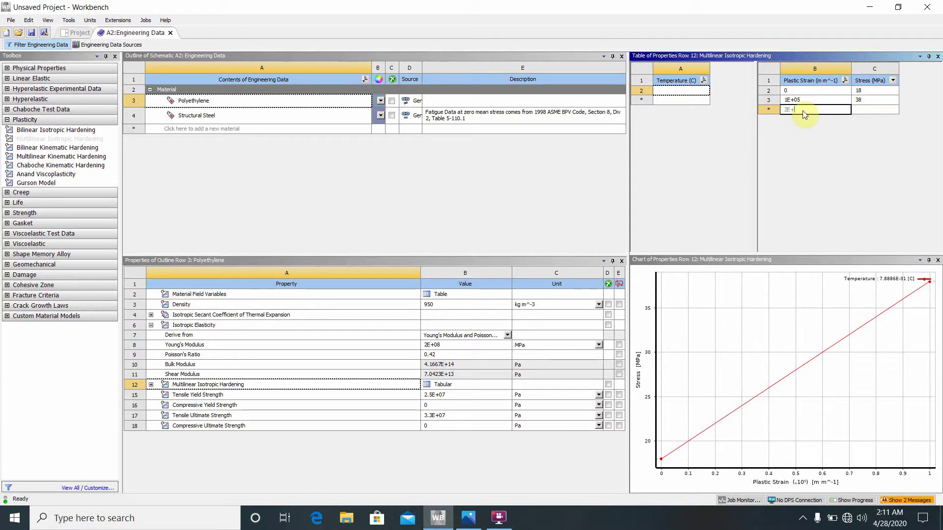
pyautogui.write('+05')
pyautogui.press('Return')
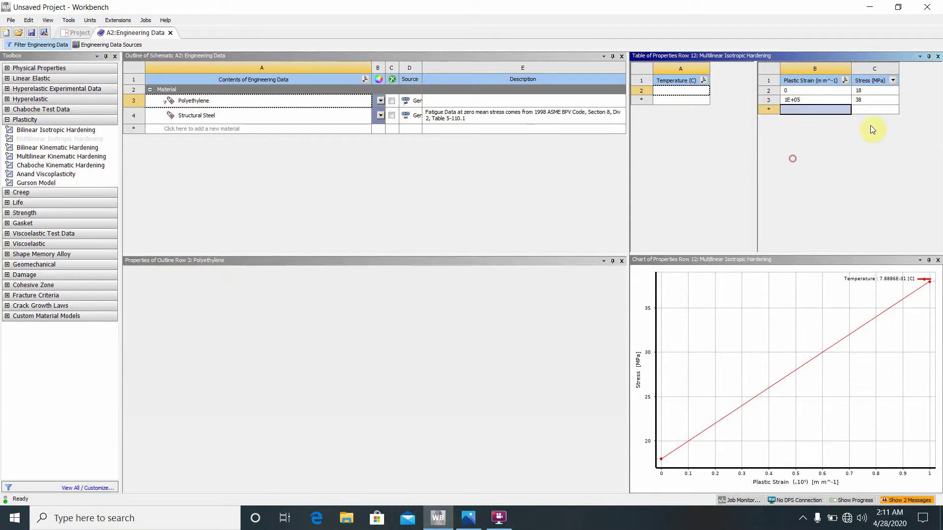
pyautogui.click(867, 103)
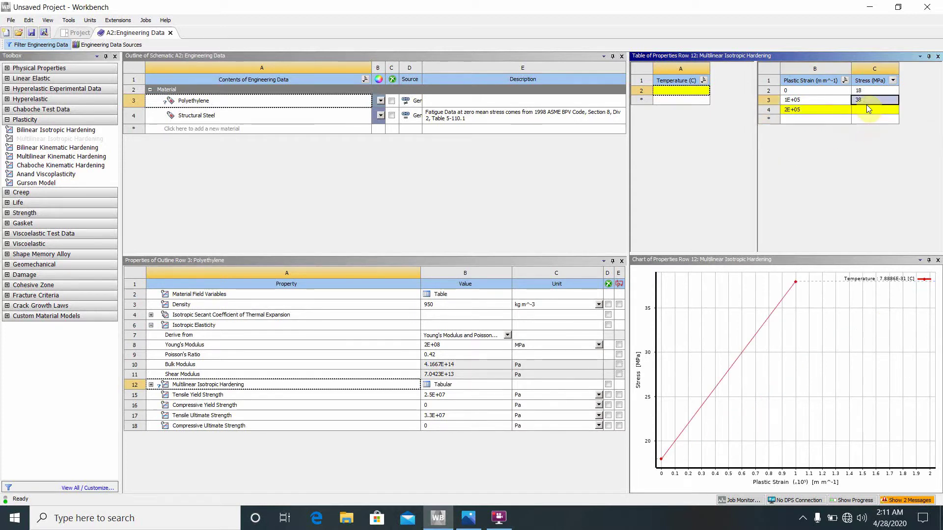
pyautogui.click(867, 109)
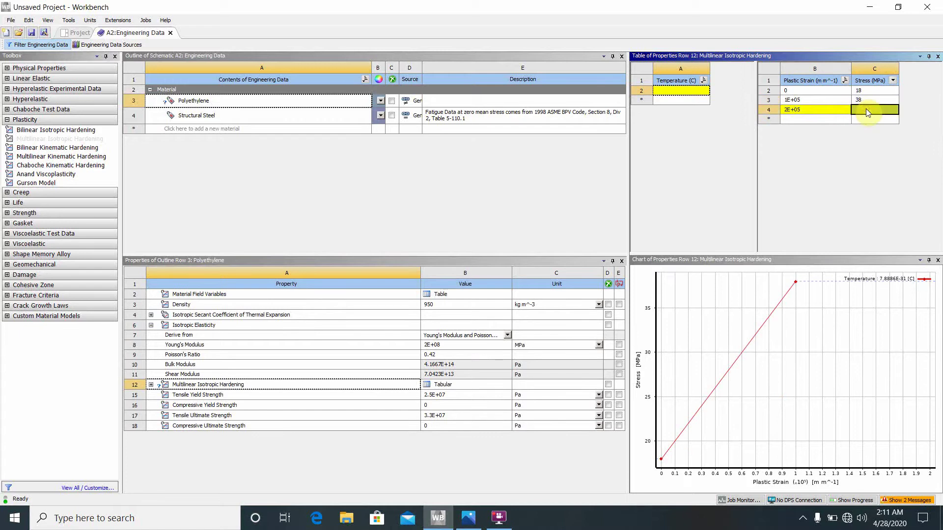
pyautogui.write('39')
pyautogui.press('Return')
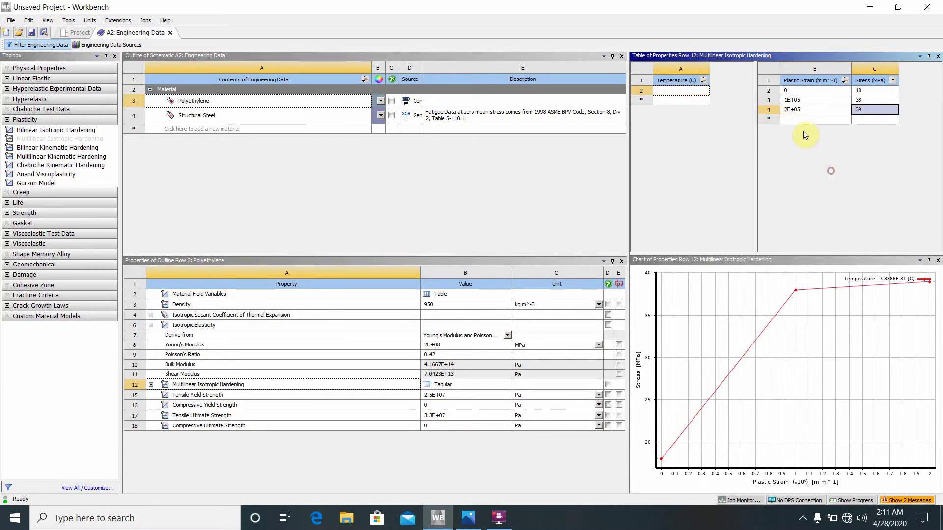
# Enter a fourth hardening point as plastic strain 2E+05 with a stress of 40 MPa.
pyautogui.click(801, 119)
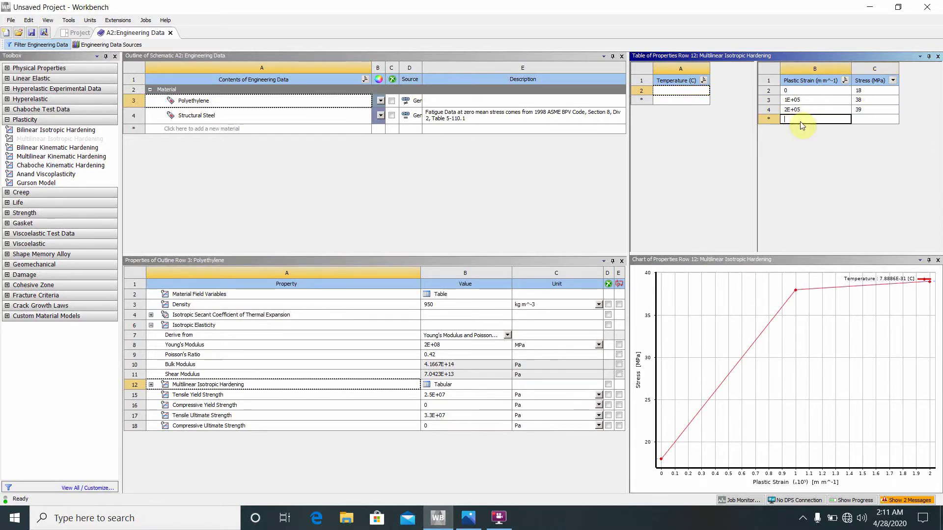
pyautogui.write('2E')
pyautogui.write('+05')
pyautogui.click(868, 119)
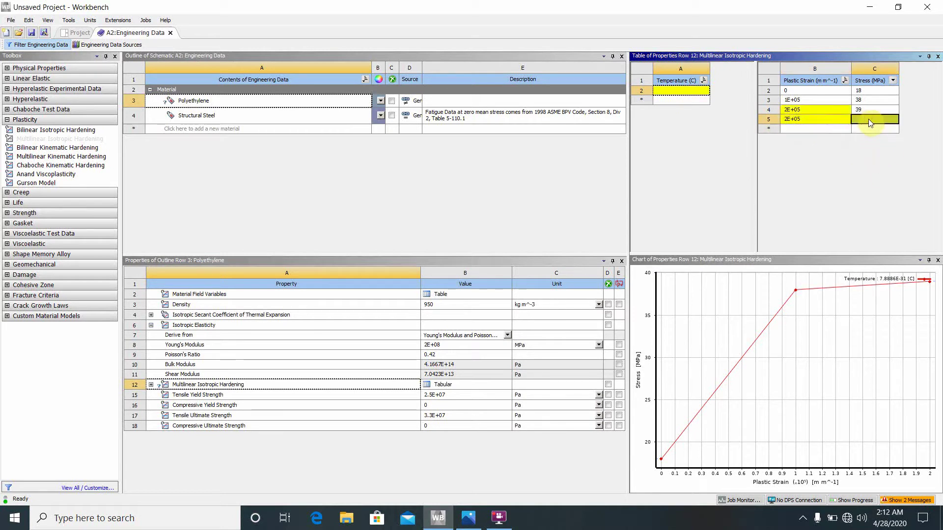
pyautogui.write('40')
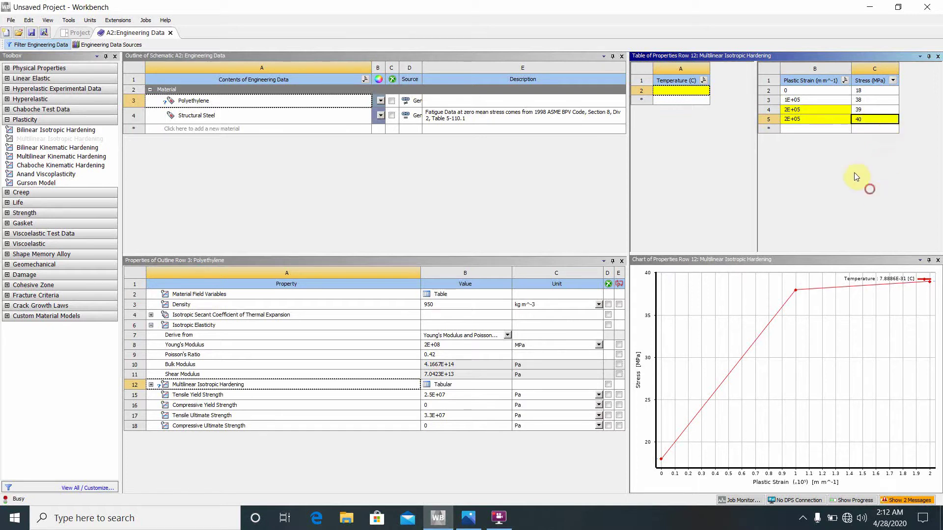
pyautogui.click(833, 132)
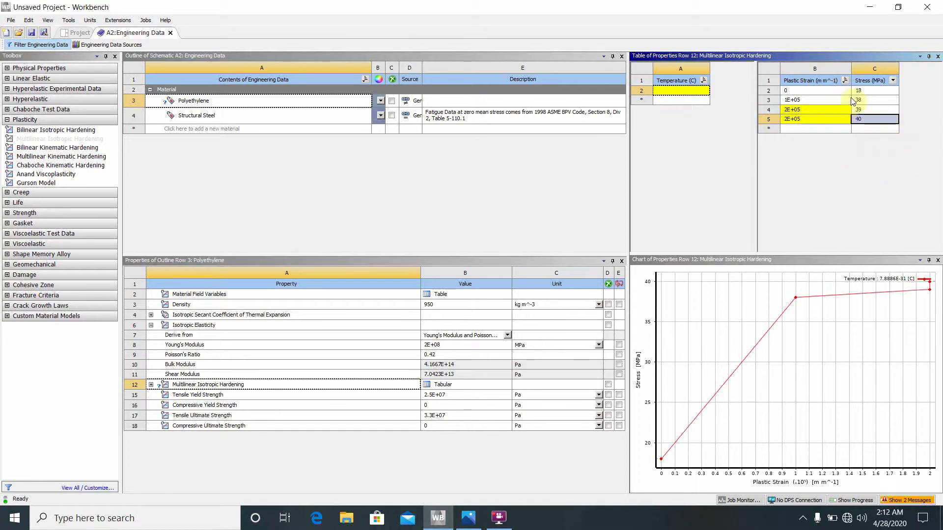
# Close the Polyethylene material's Engineering Data and return to the project schematic.
pyautogui.click(413, 203)
pyautogui.click(171, 33)
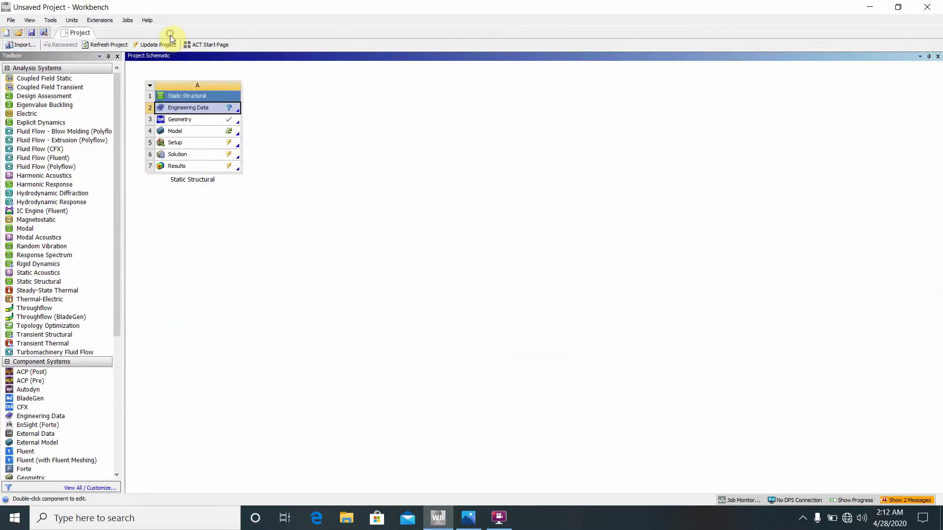
pyautogui.click(379, 249)
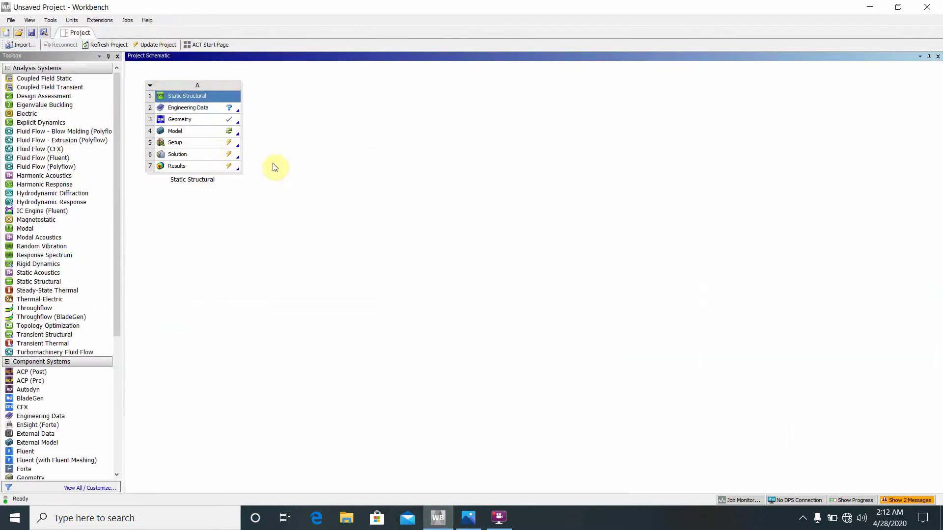
# Try to update the whole Static Structural system from the project schematic.
pyautogui.rightClick(149, 92)
pyautogui.click(160, 108)
pyautogui.click(150, 85)
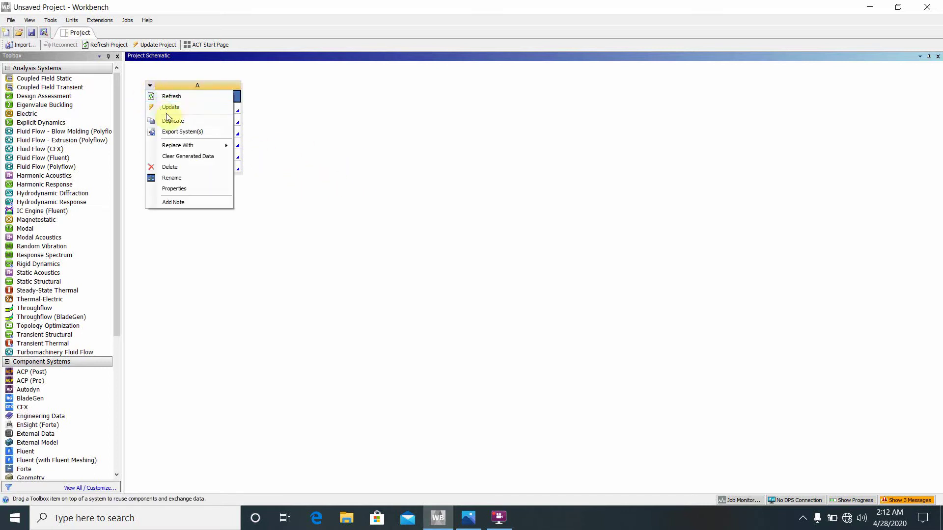
pyautogui.click(170, 107)
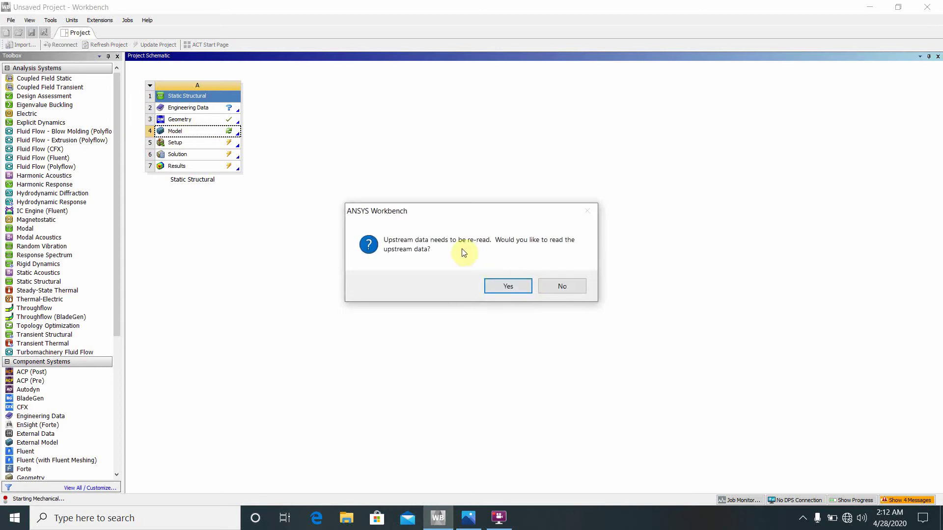
# Try to reopen the Static Structural model in Mechanical while re-reading the upstream data.
pyautogui.click(518, 287)
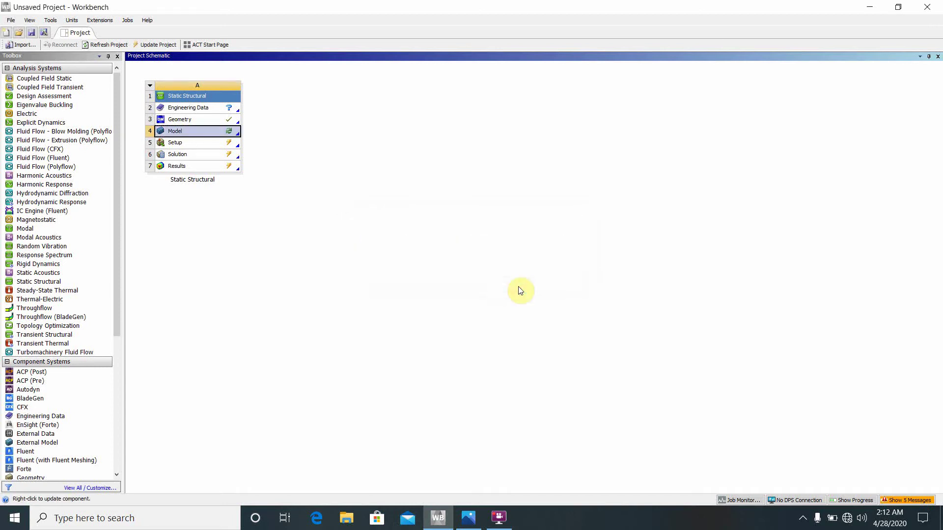
pyautogui.click(334, 214)
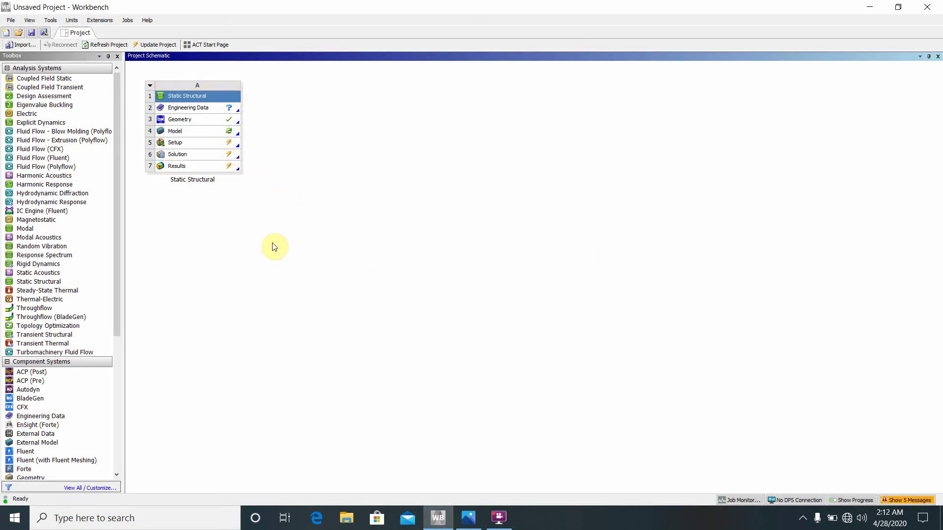
pyautogui.doubleClick(174, 131)
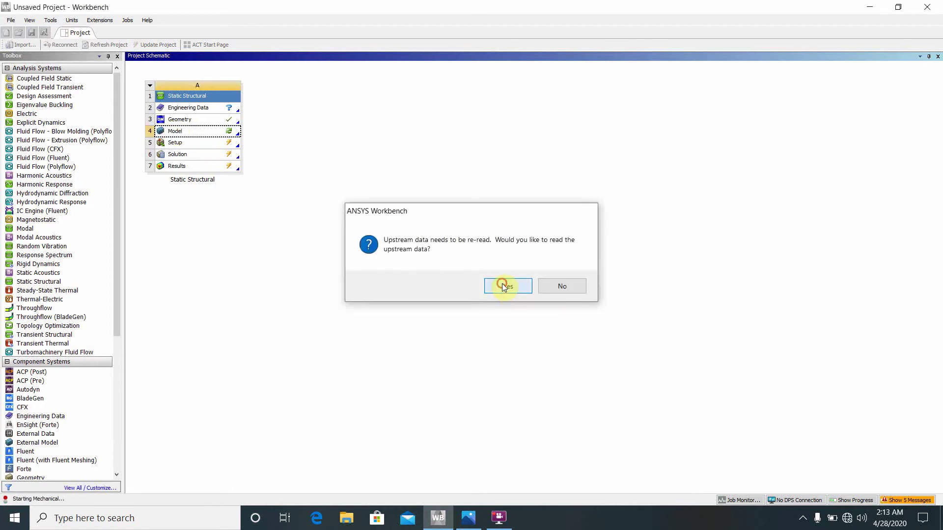
pyautogui.click(506, 285)
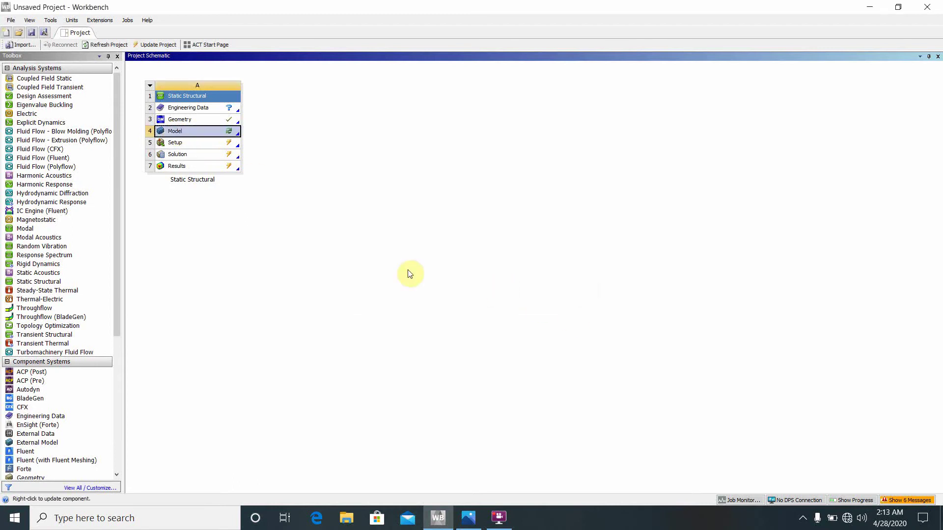
# Open the Static Structural system's Solution in Mechanical without re-reading the upstream data.
pyautogui.doubleClick(184, 155)
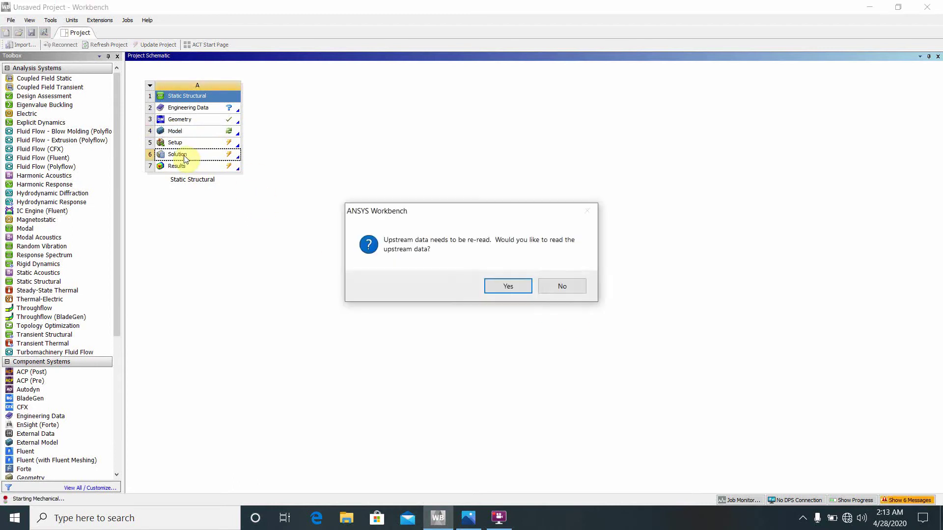
pyautogui.click(570, 289)
pyautogui.click(498, 518)
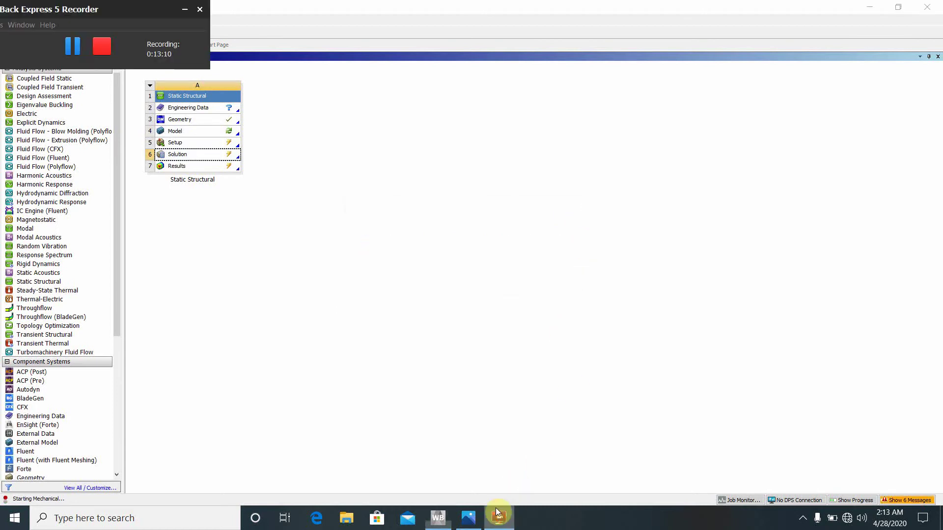
pyautogui.click(73, 47)
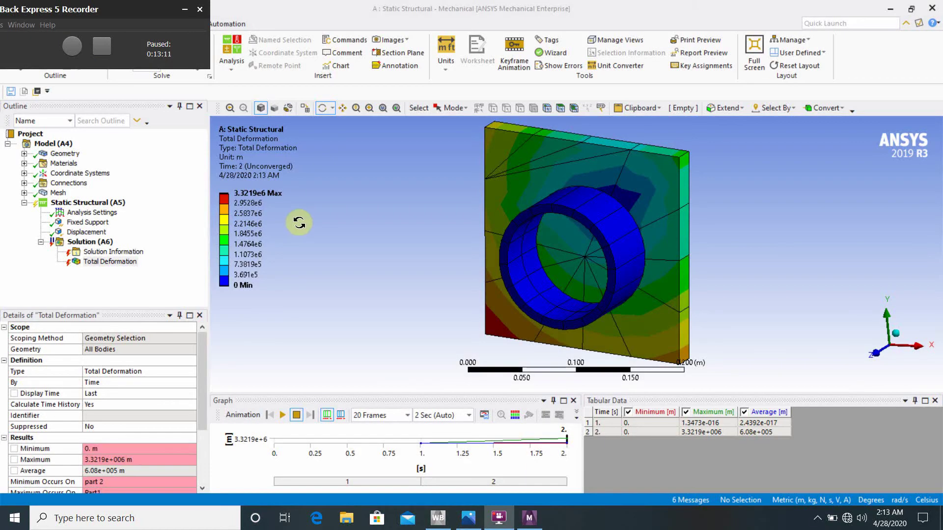
# Play the Total Deformation animation of the plate and ring from an angled view, pausing it partway through the second load step.
pyautogui.click(300, 222)
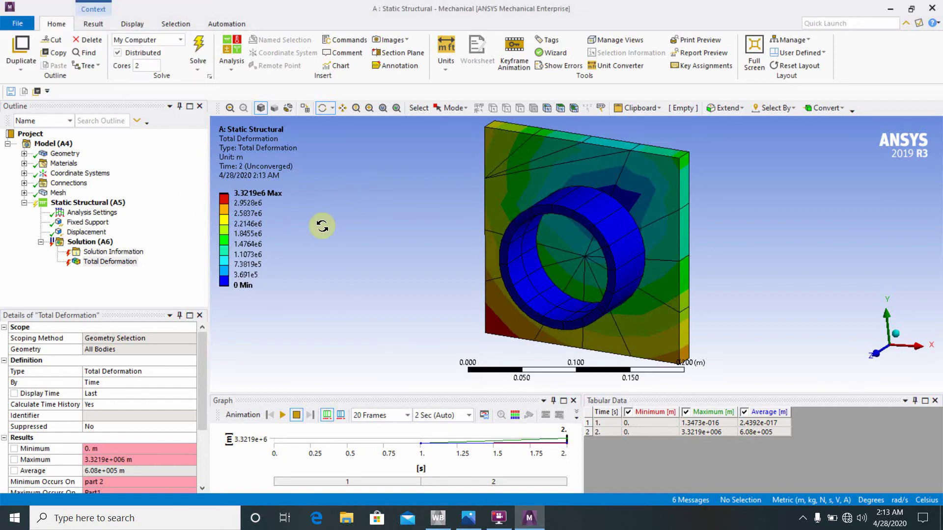
pyautogui.moveTo(678, 308); pyautogui.dragTo(726, 270)
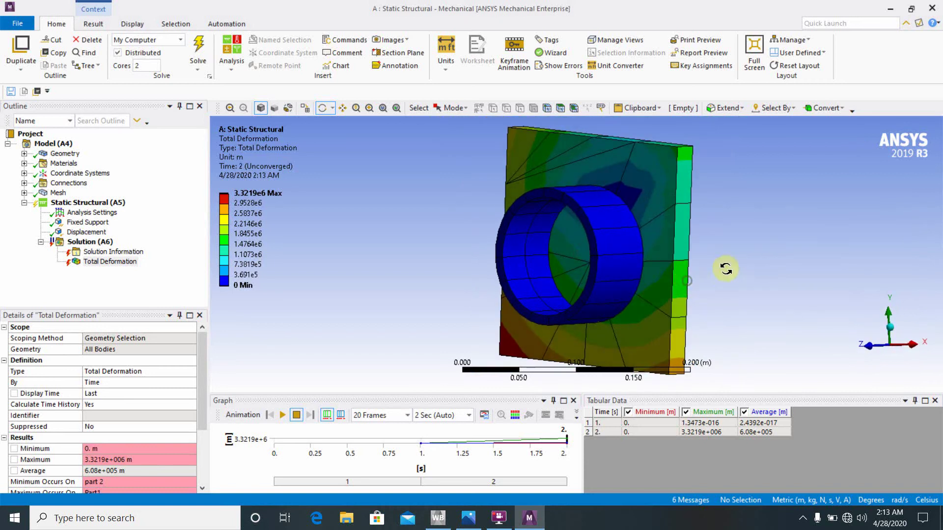
pyautogui.click(112, 263)
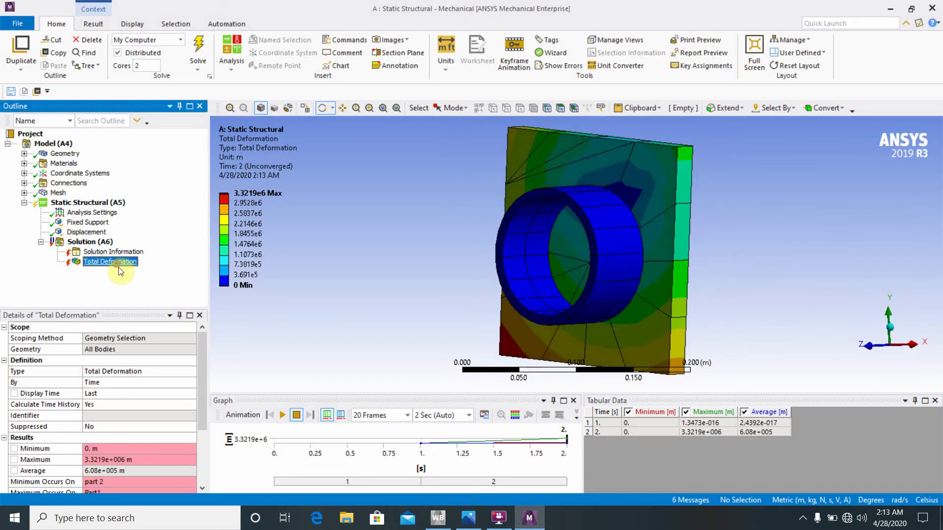
pyautogui.click(283, 415)
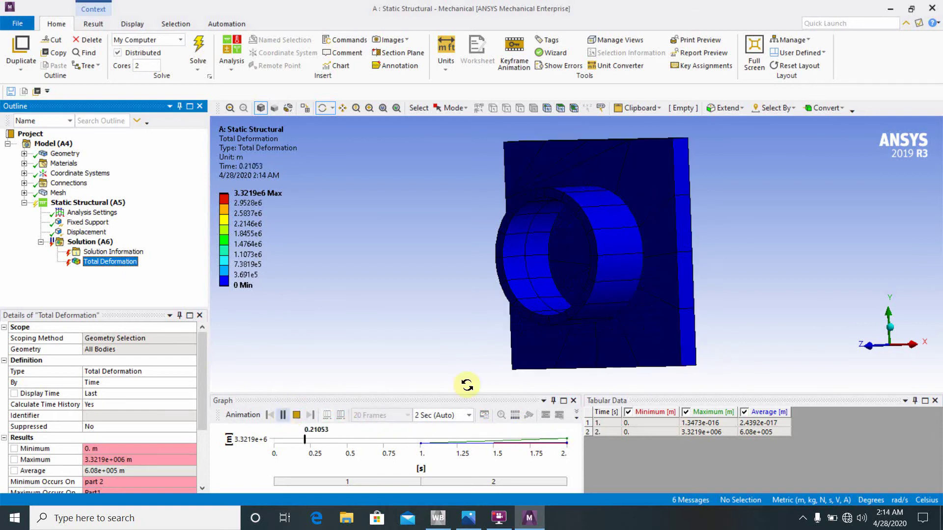
pyautogui.click(283, 415)
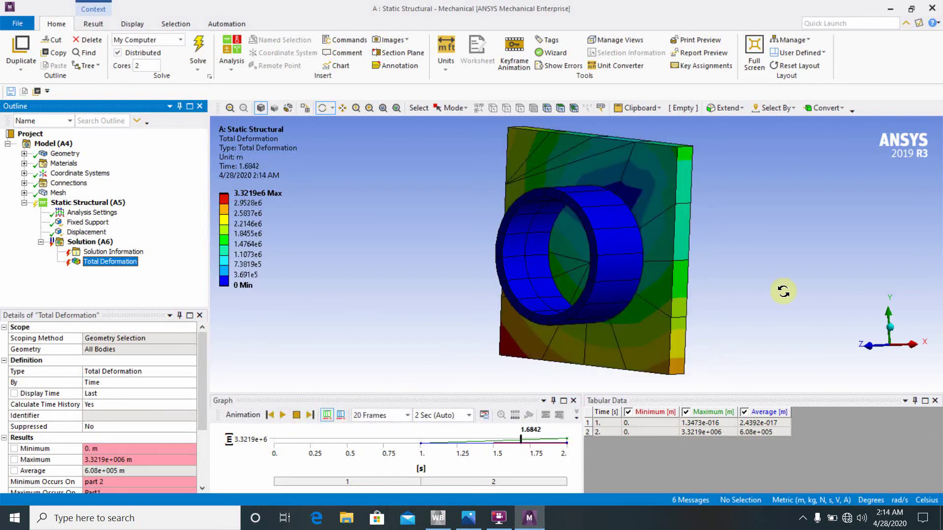
# Inspect the ring-to-plate contact region from the side and up close, and replay the deformation animation before pausing it.
pyautogui.moveTo(783, 288); pyautogui.dragTo(602, 251)
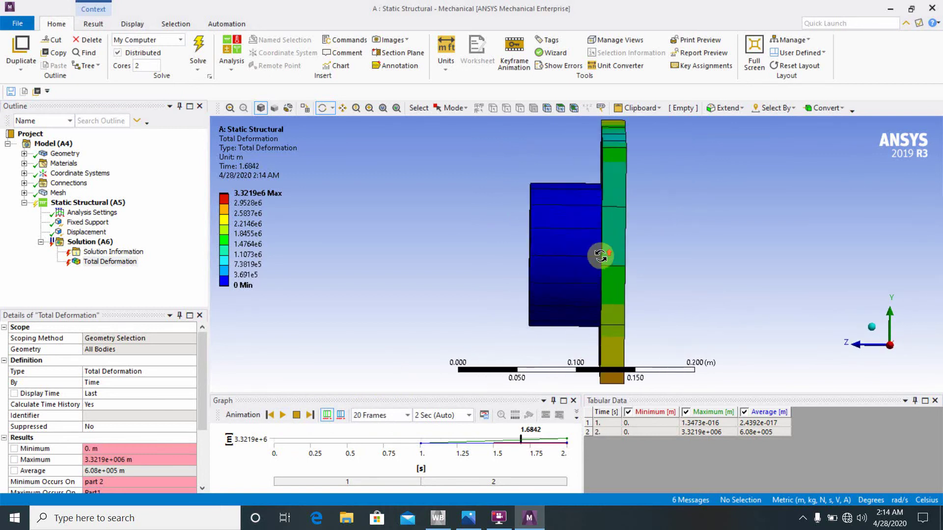
pyautogui.scroll(8, 600, 252)
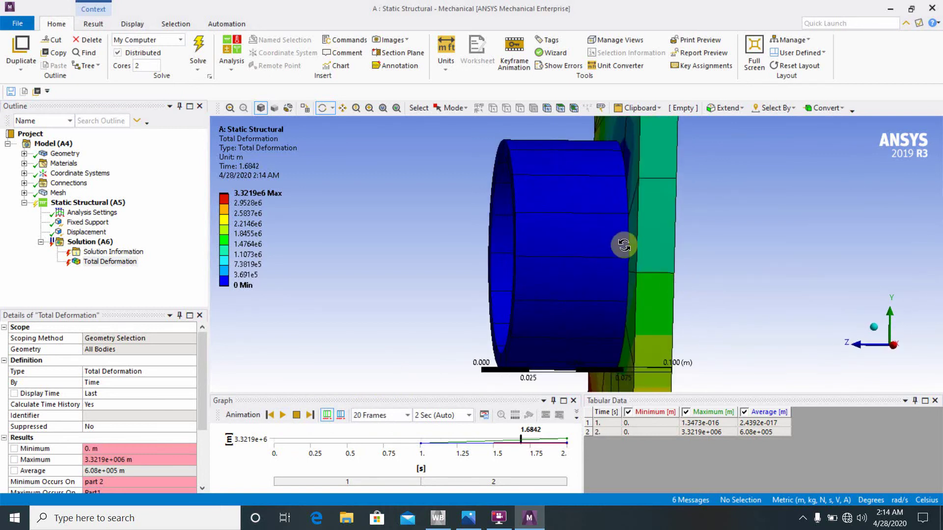
pyautogui.moveTo(675, 263); pyautogui.dragTo(706, 310)
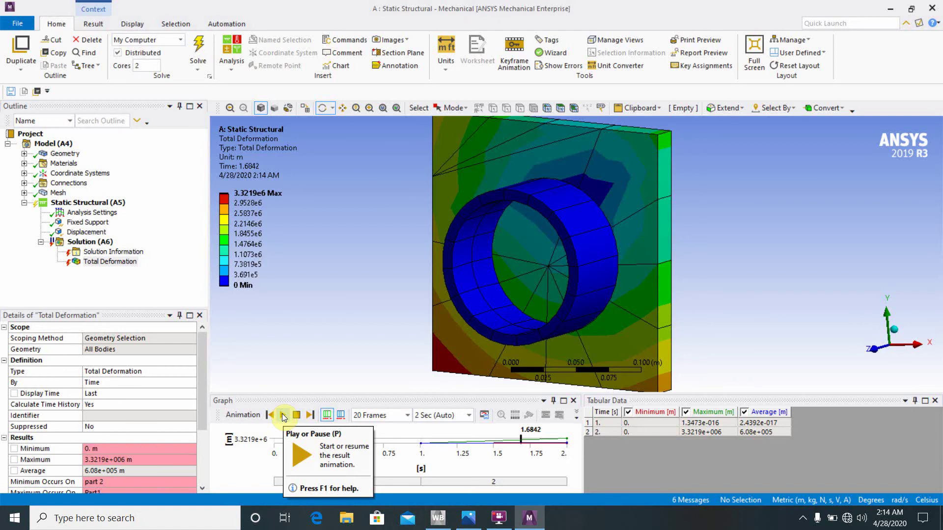
pyautogui.click(282, 414)
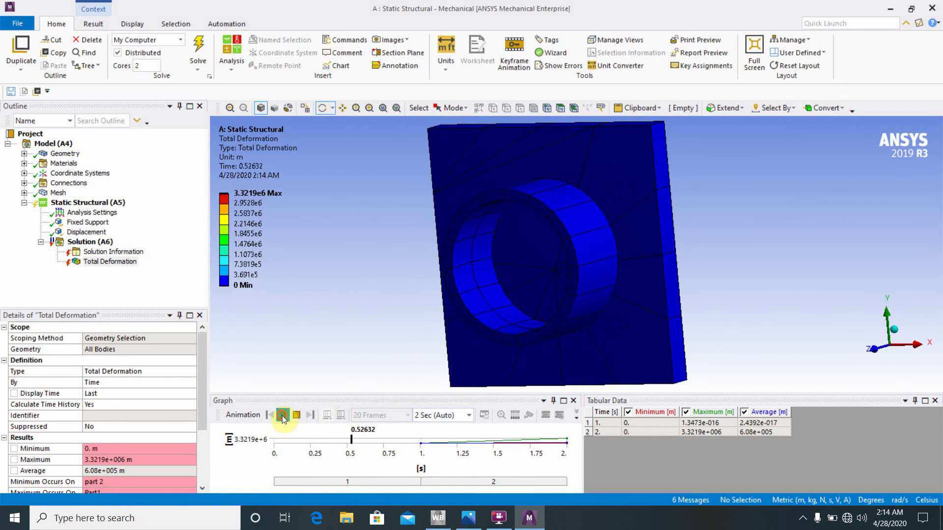
pyautogui.click(283, 415)
# Switch to the Photos app displaying main page.png with the Mechanical Design Hub channel page.
pyautogui.click(470, 525)
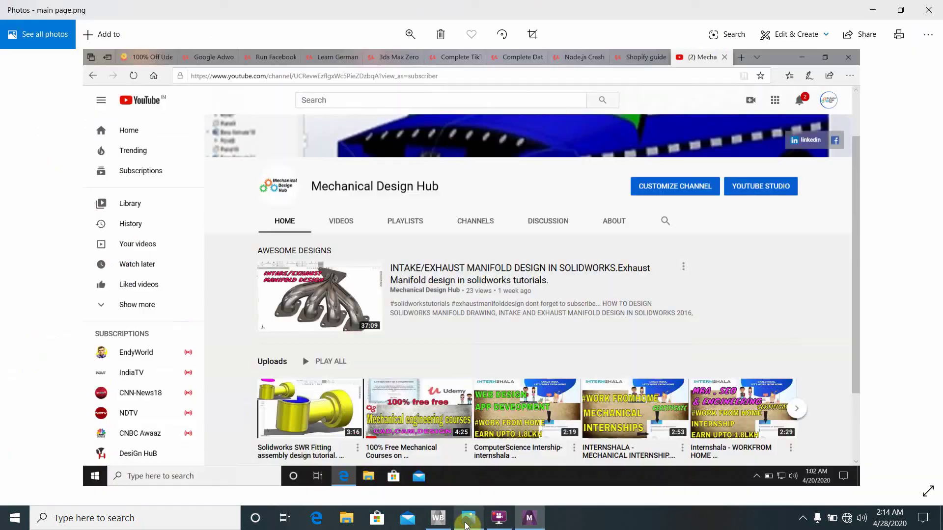